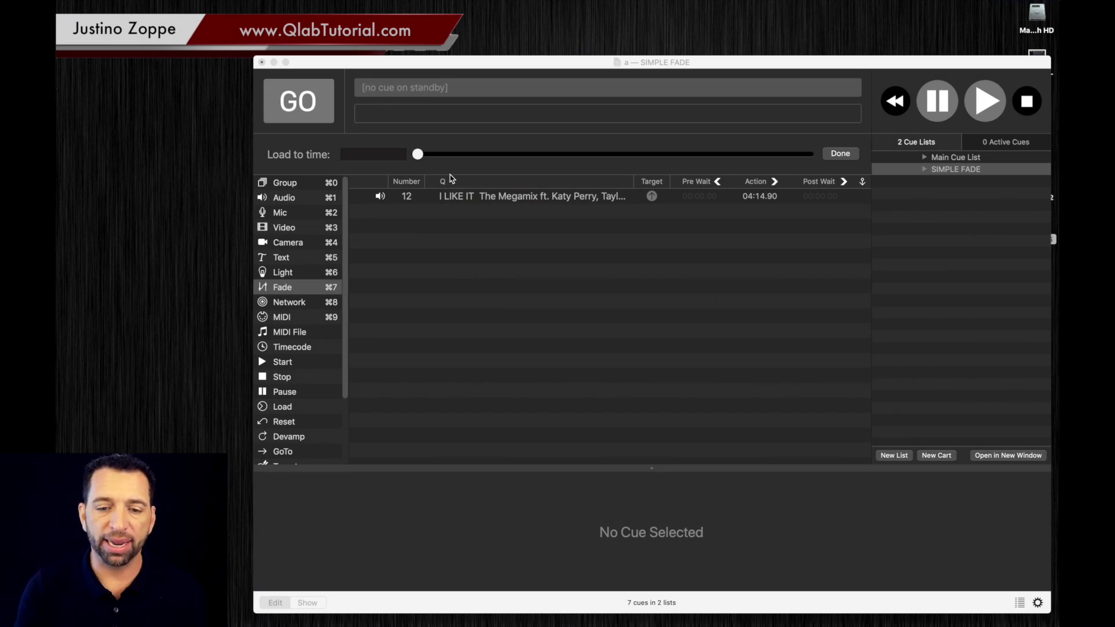
Select audio cue 12 and create a fade cue targeting it with Cmd+7.
left_click(470, 198)
left_click(470, 197)
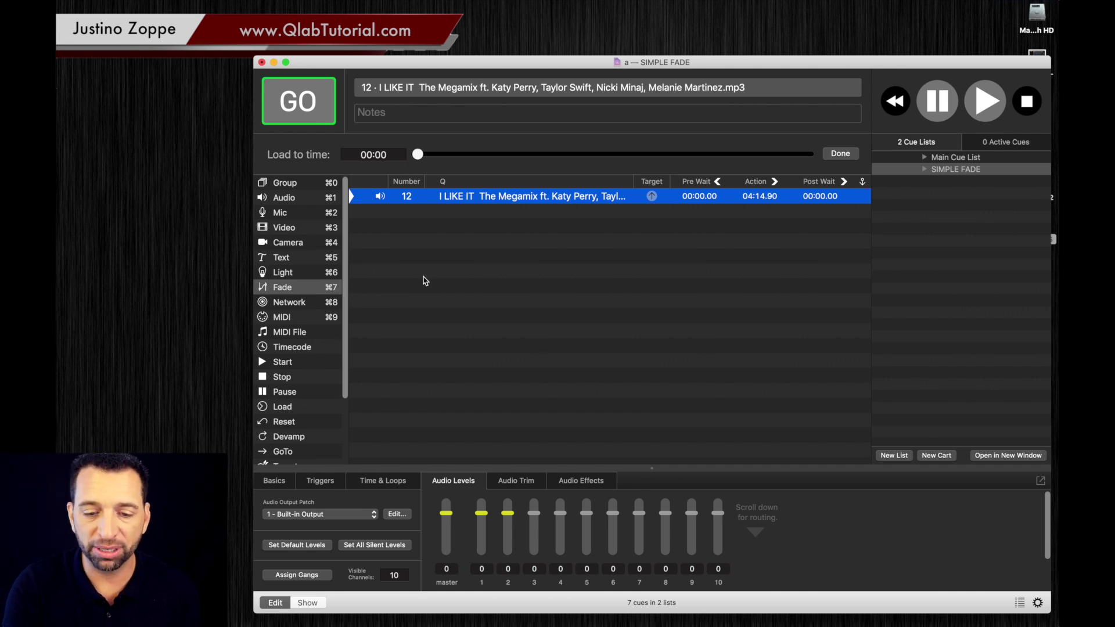
key("super+7")
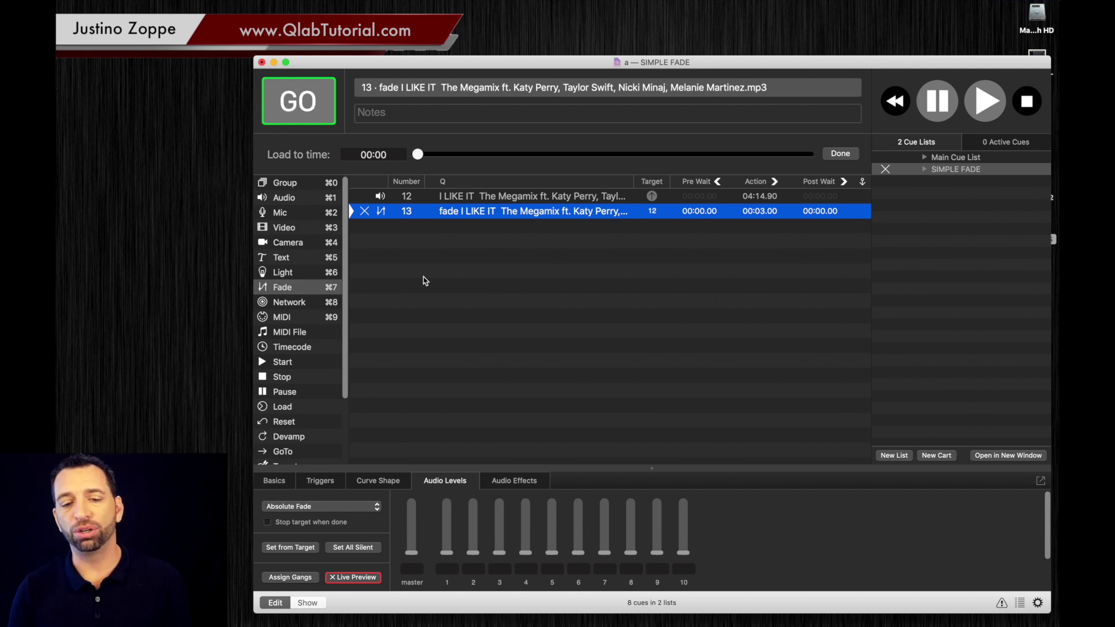
Delete that fade and add an untargeted Fade cue from the toolbox below cue 12.
key("BackSpace")
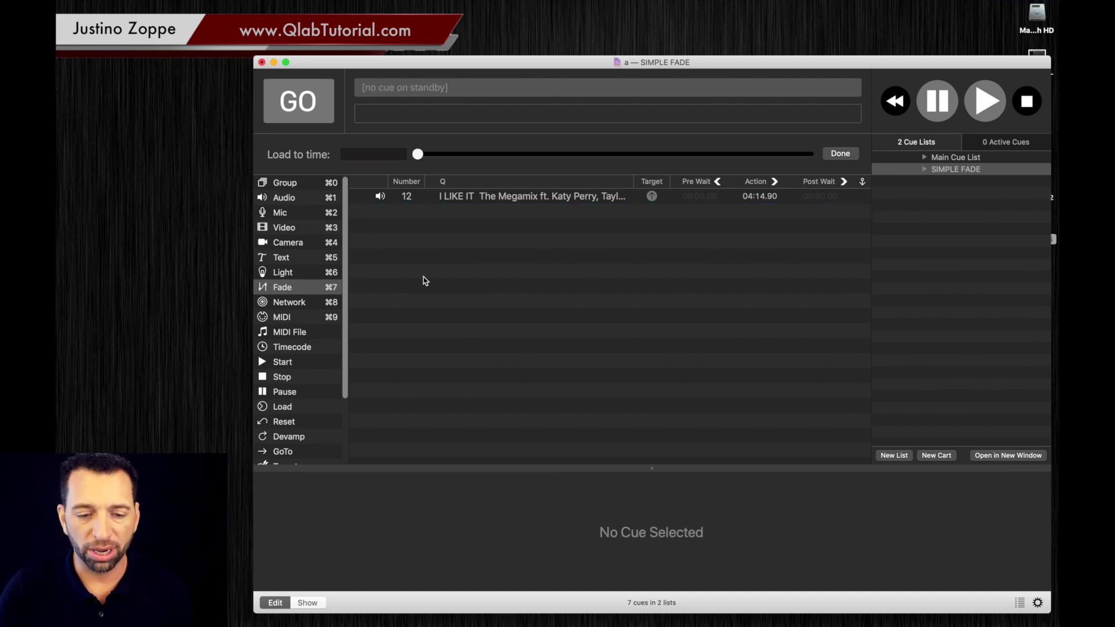
left_click_drag(292, 290, 454, 260)
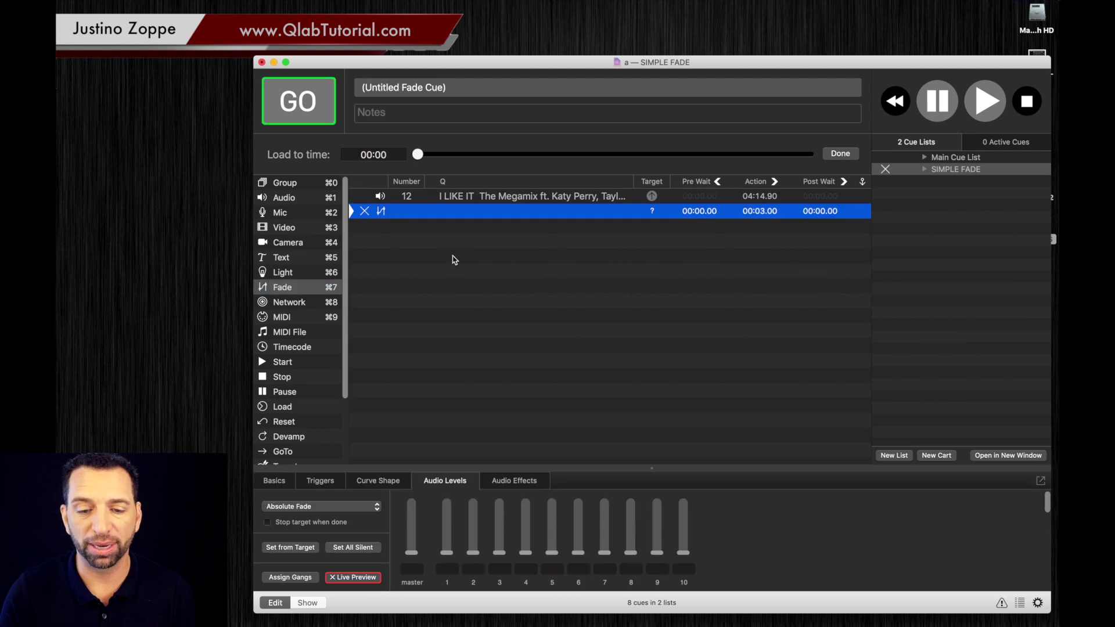
left_click(455, 260)
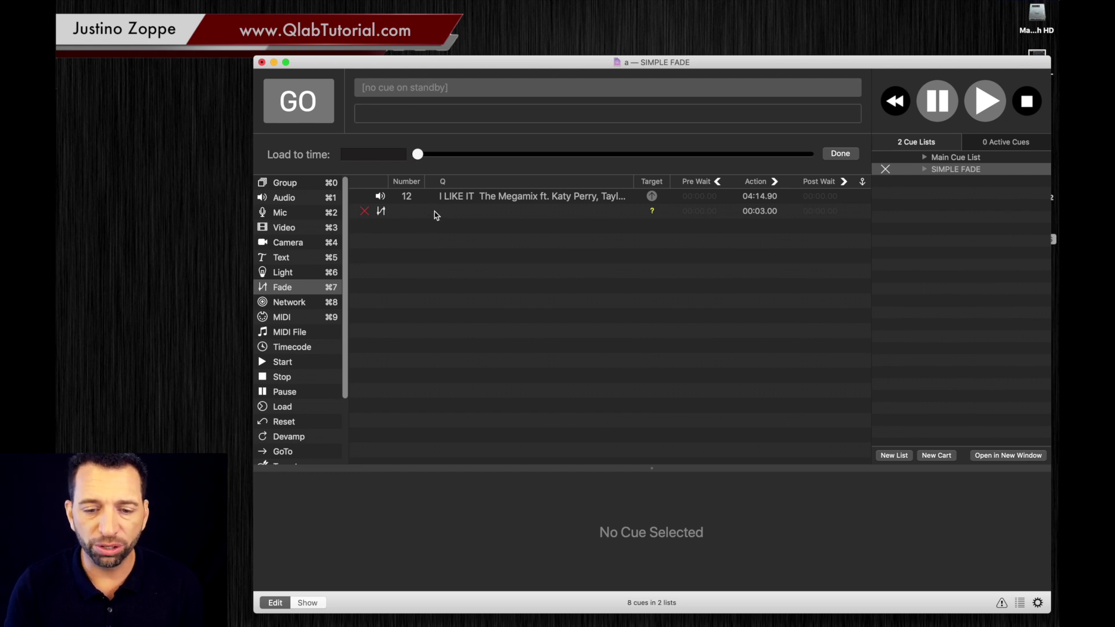
Drop audio cue 12 onto the fade cue, targeting it and naming it 'fade I LIKE IT The Megamix…'.
left_click(460, 199)
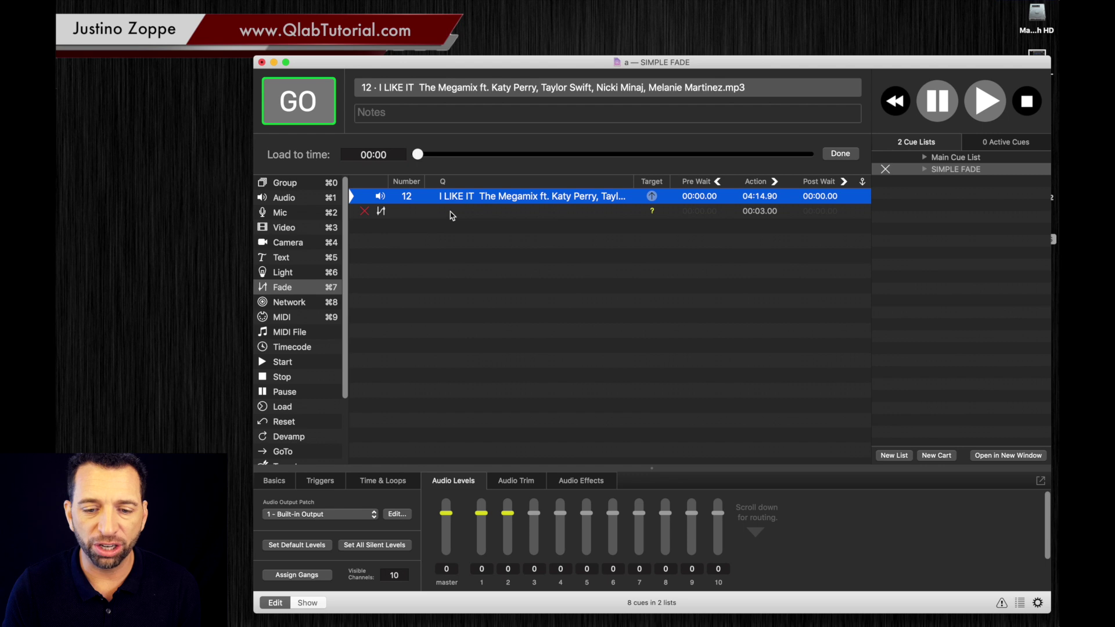
left_click(486, 197)
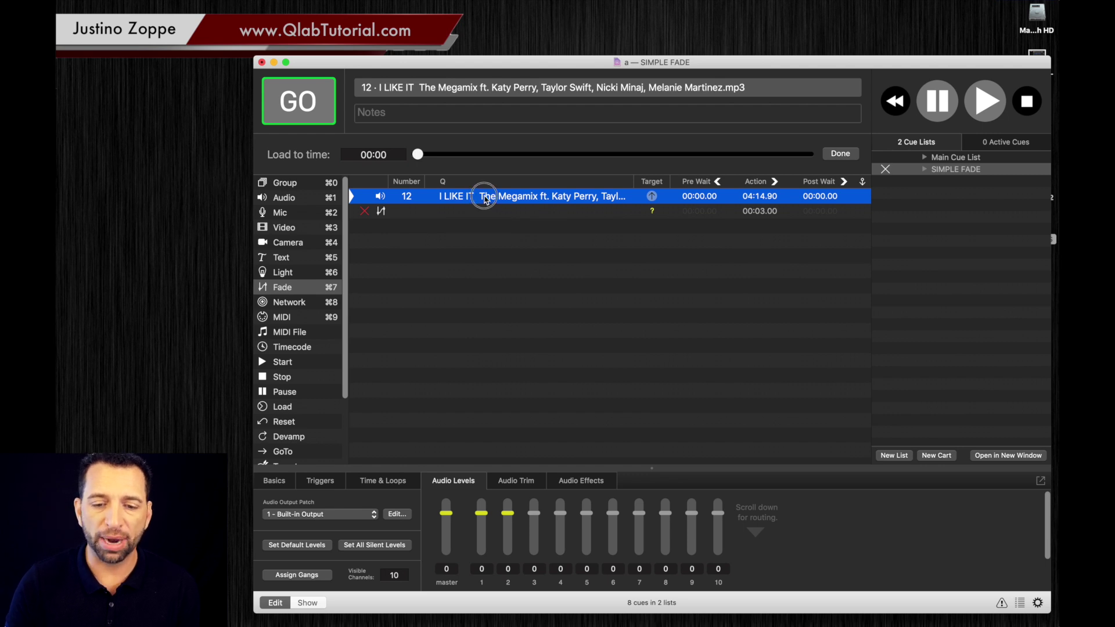
left_click_drag(485, 197, 473, 218)
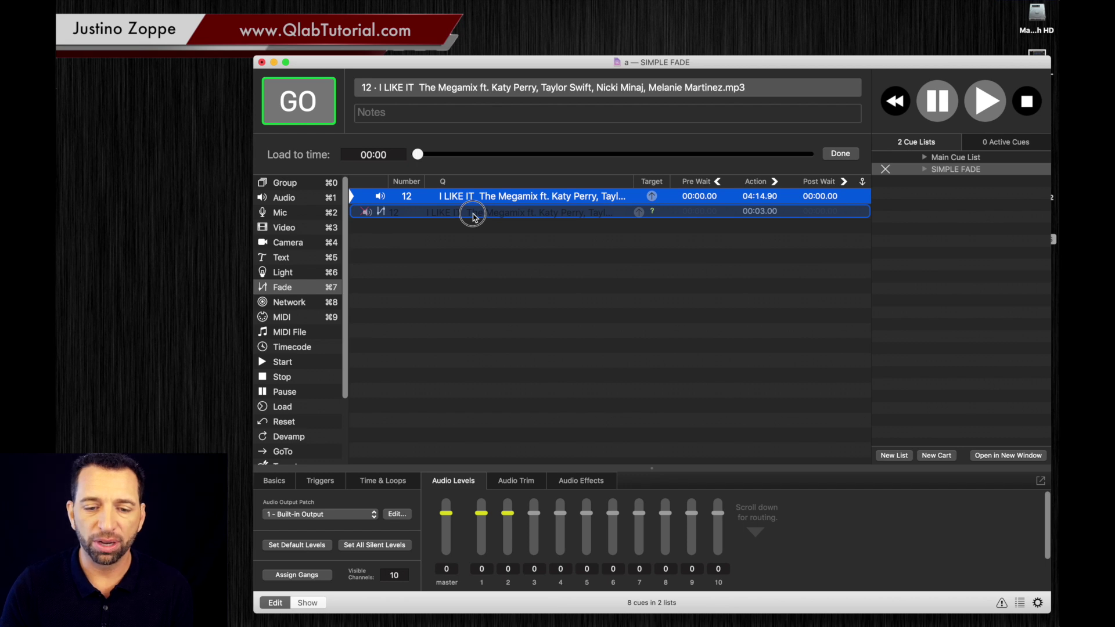
left_click_drag(473, 217, 475, 217)
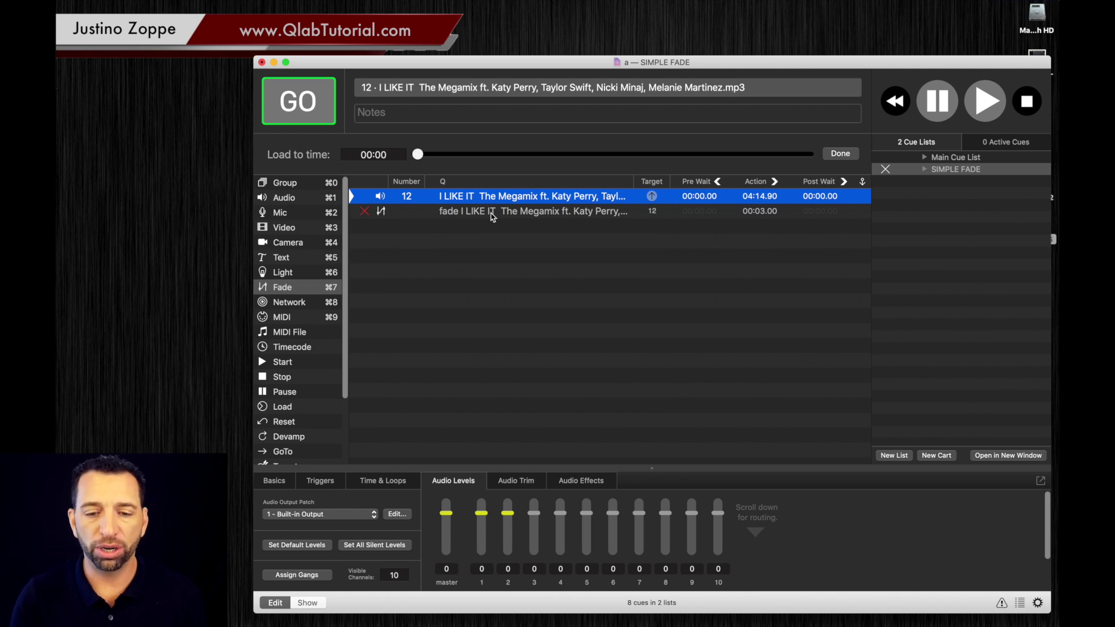
Enlarge the inspector and enable the fade cue's master level at -INF as an absolute fade.
left_click(493, 217)
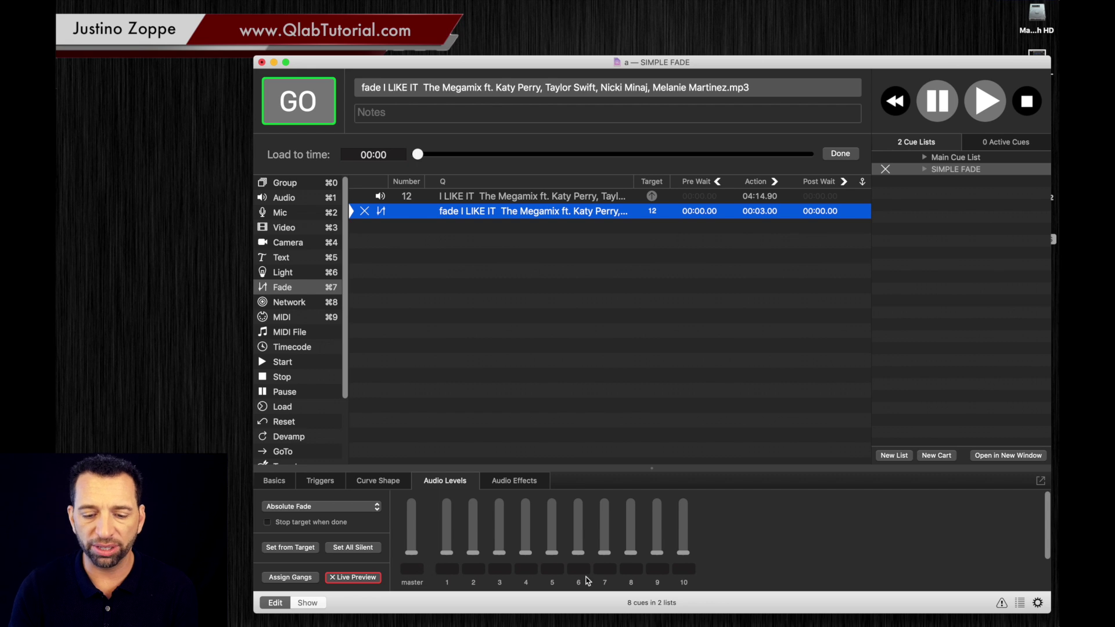
left_click_drag(652, 467, 655, 384)
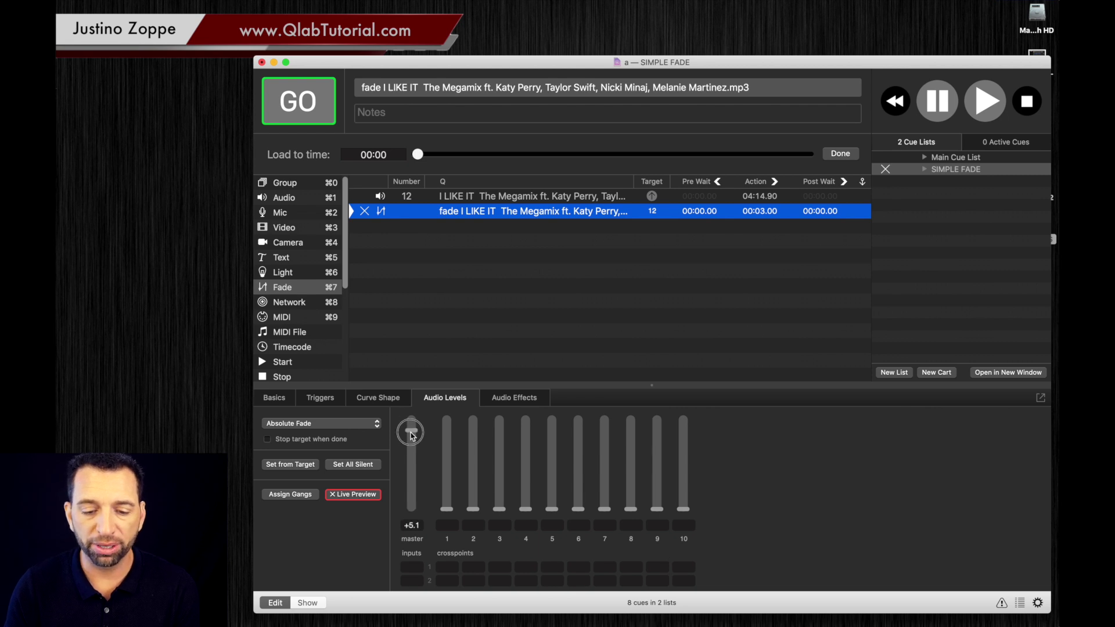
left_click(404, 529)
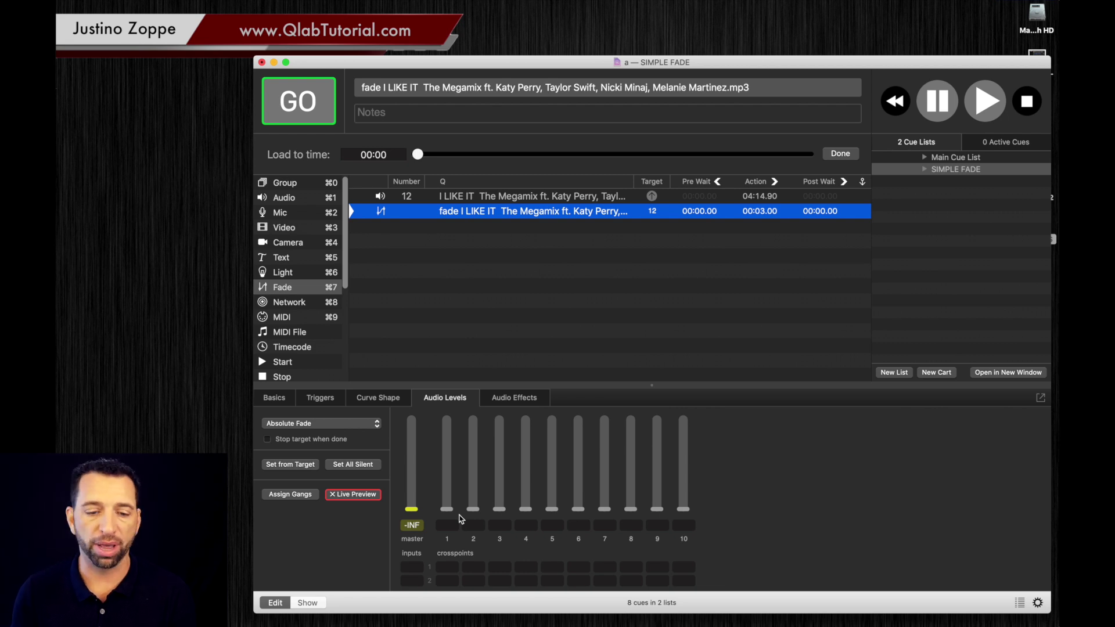
left_click(492, 197)
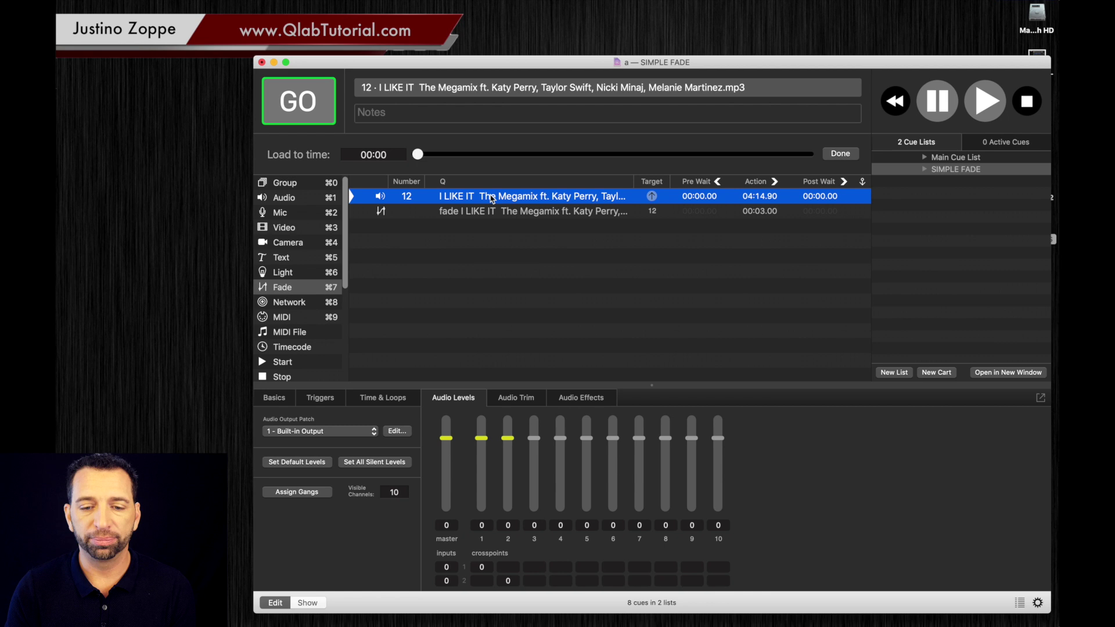
Play audio cue 12, fire the fade, and show the Active Cues list.
key("space")
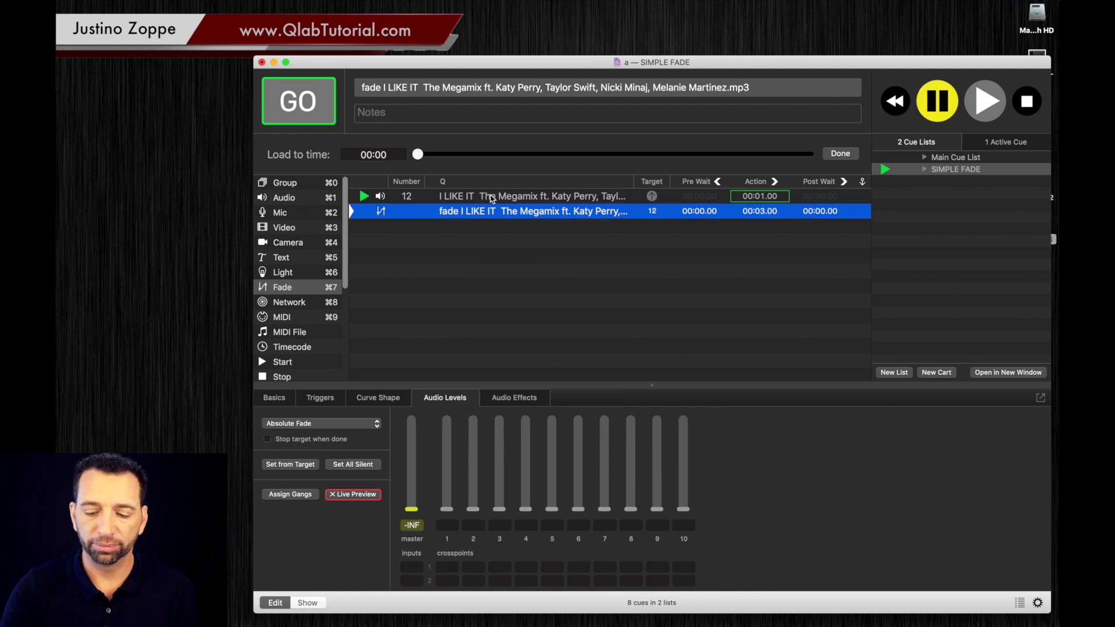
key("F12")
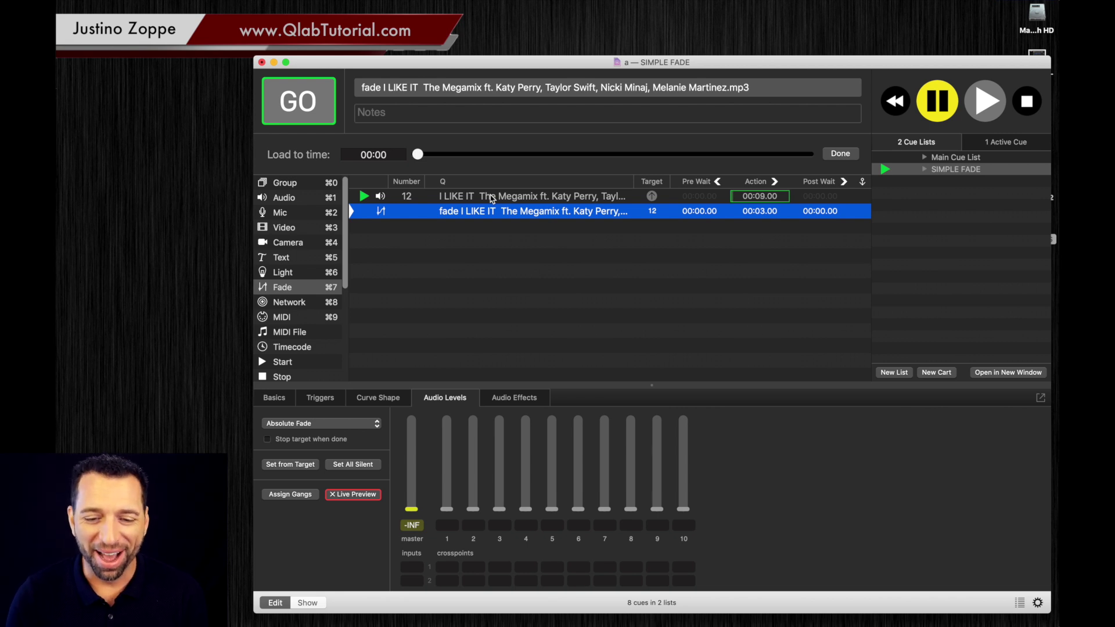
key("XF86AudioLowerVolume")
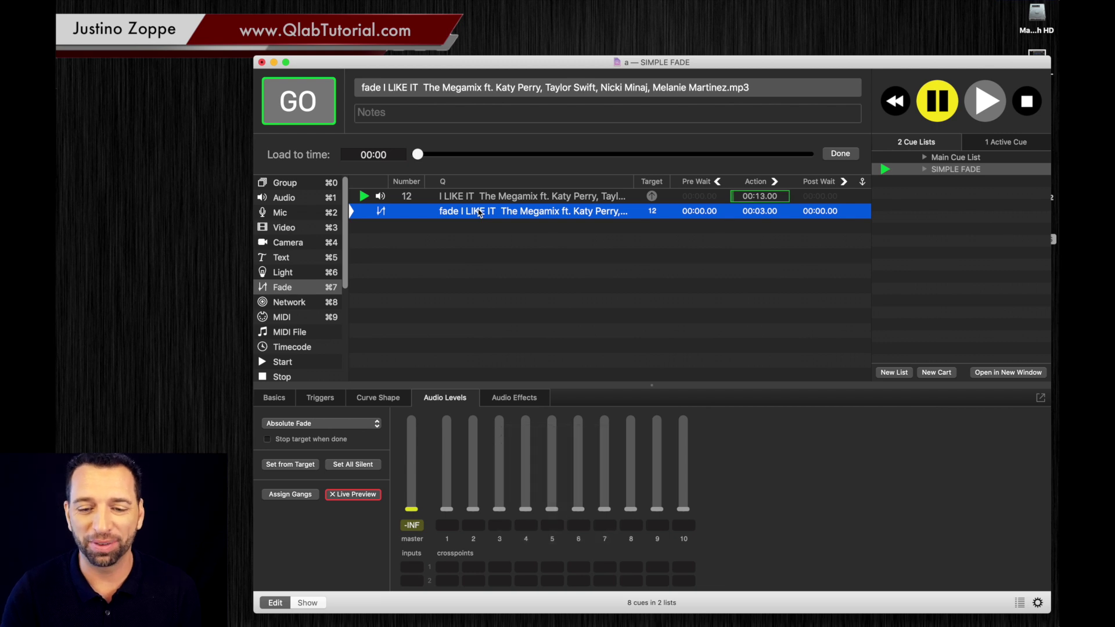
key("space")
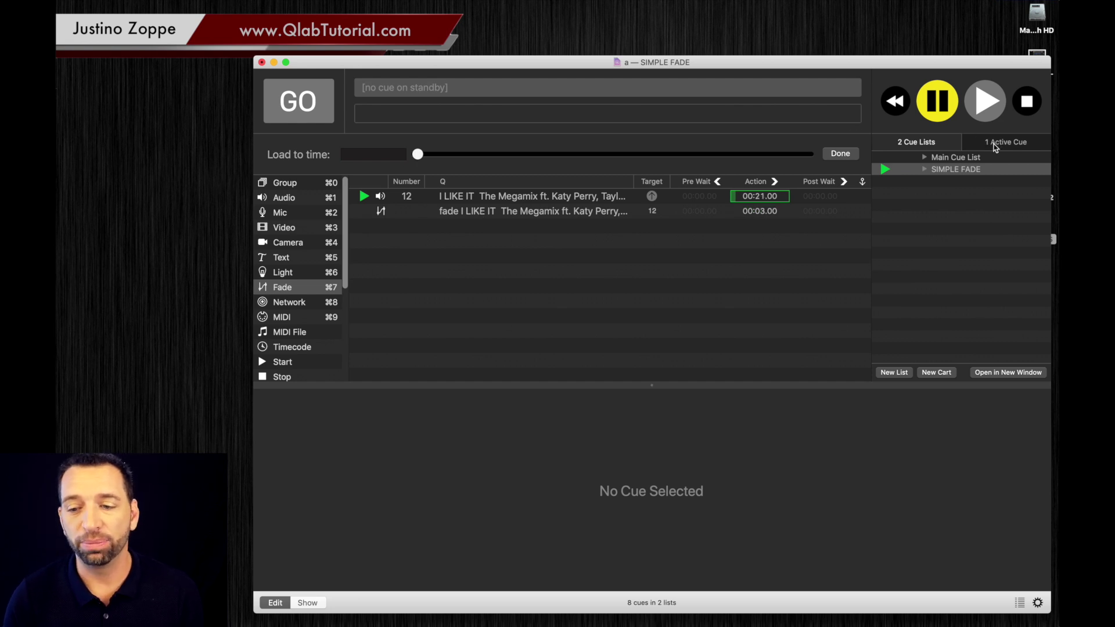
left_click(996, 145)
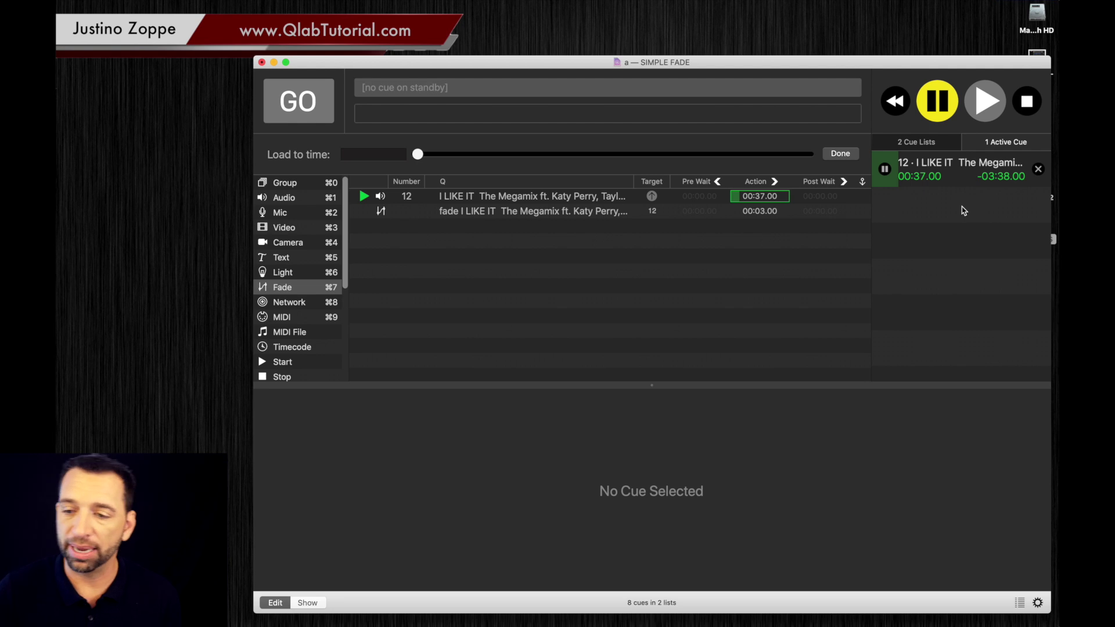
Stop all cues and set the fade cue's master level to -23.5.
left_click(1023, 109)
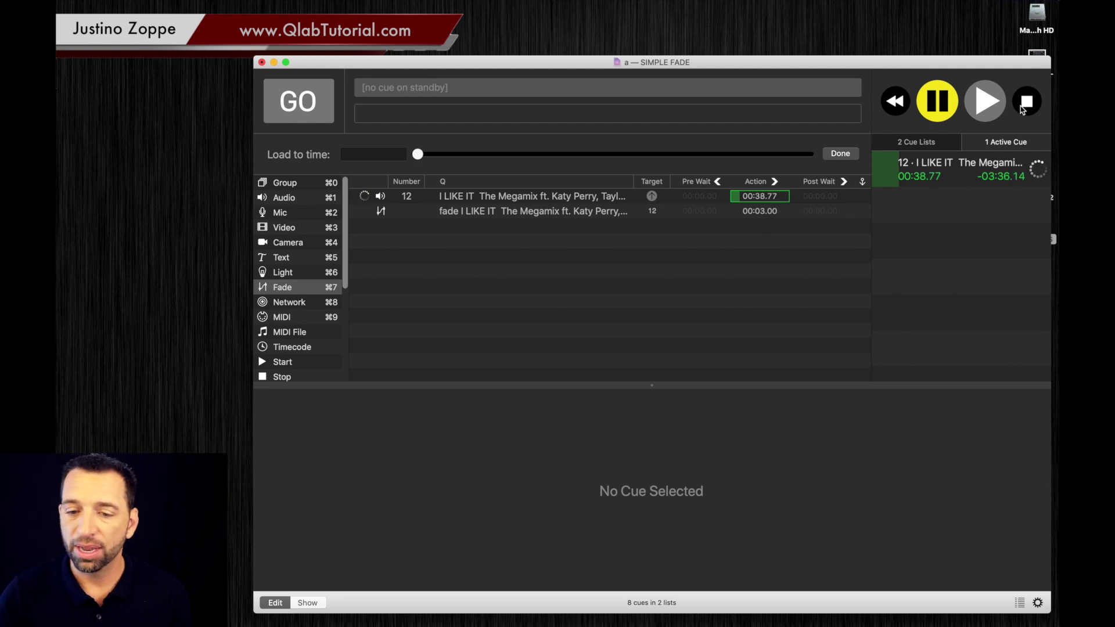
left_click(458, 214)
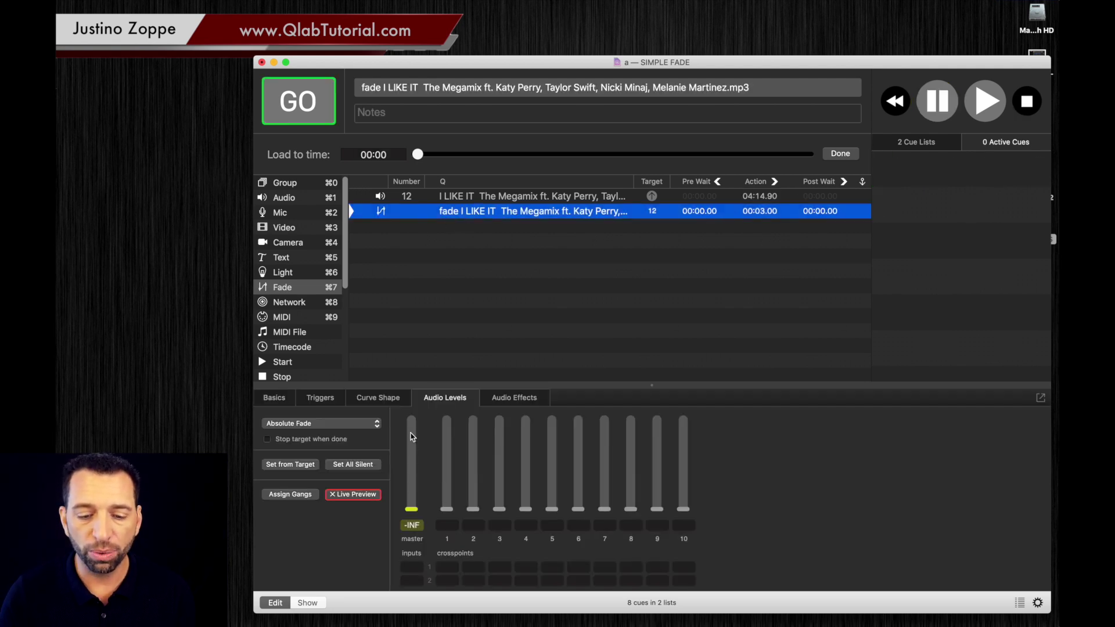
left_click_drag(413, 437, 409, 487)
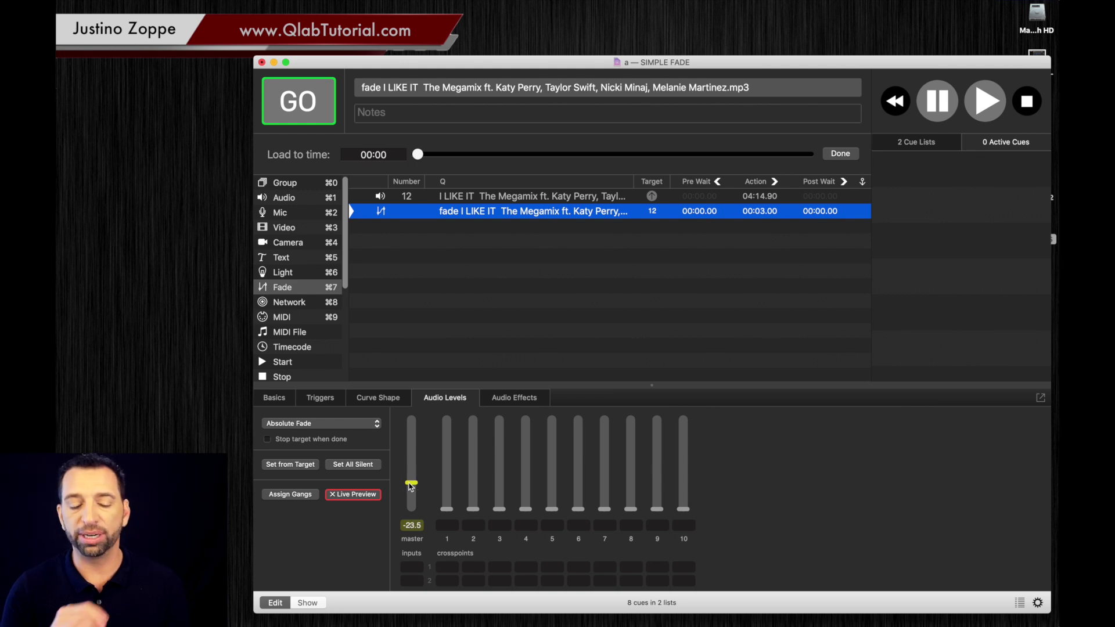
Play audio cue 12 and fire the fade to bring it down to -23.5.
left_click(524, 200)
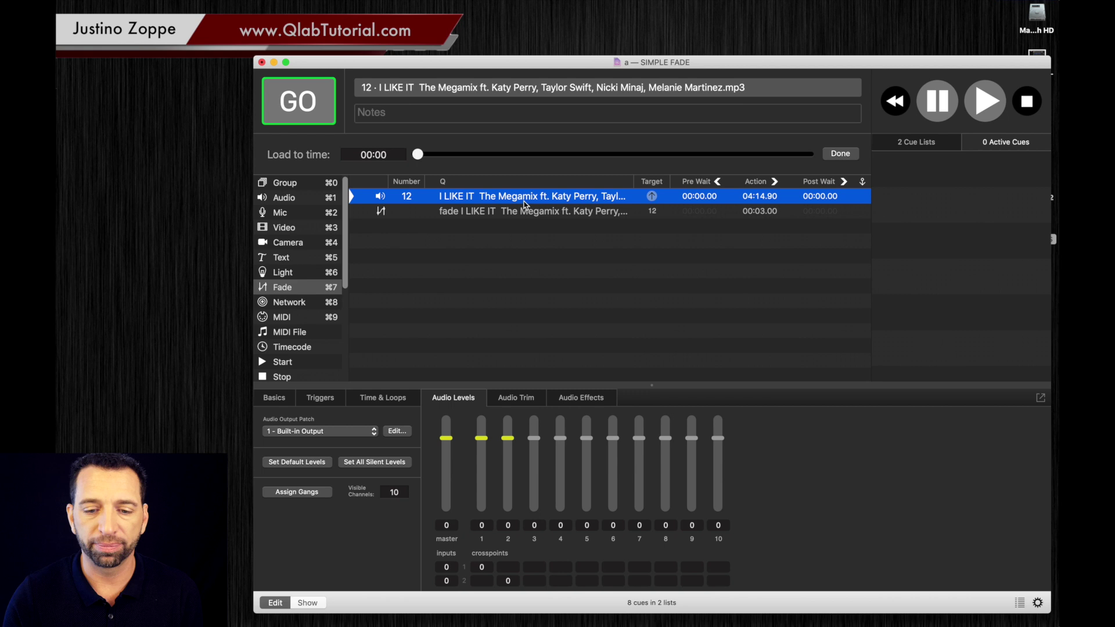
key("space")
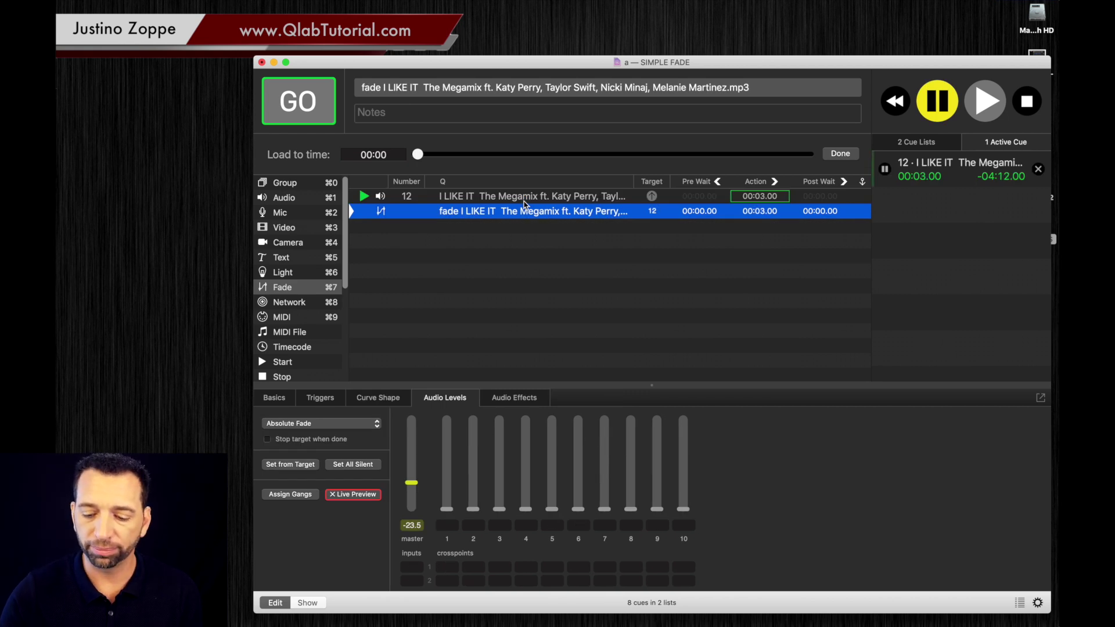
key("XF86AudioLowerVolume")
key("XF86AudioRaiseVolume")
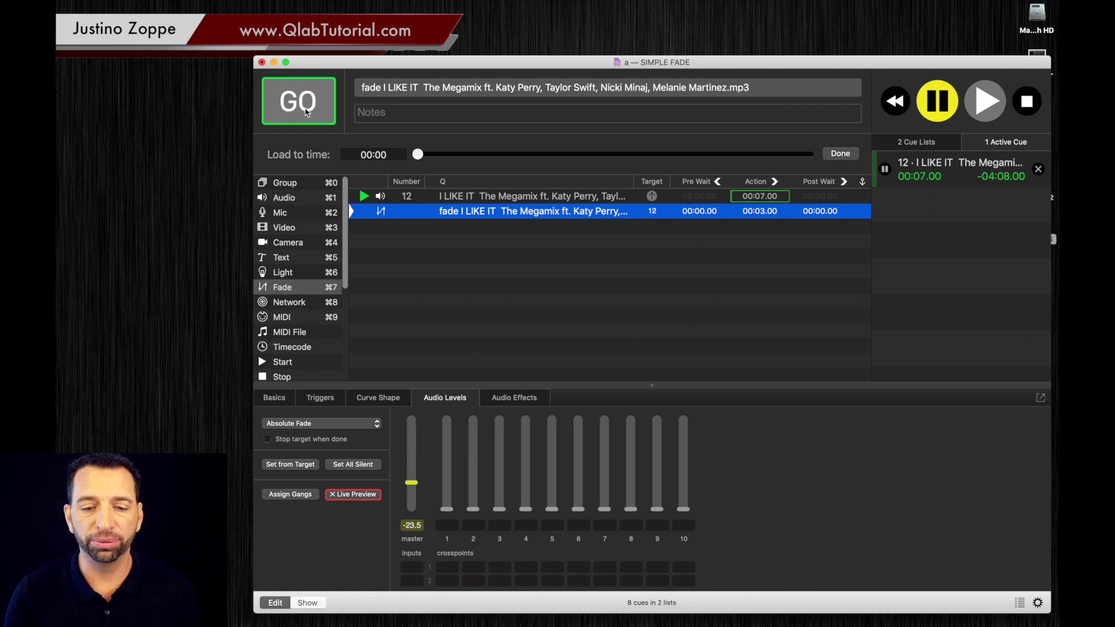
left_click(308, 112)
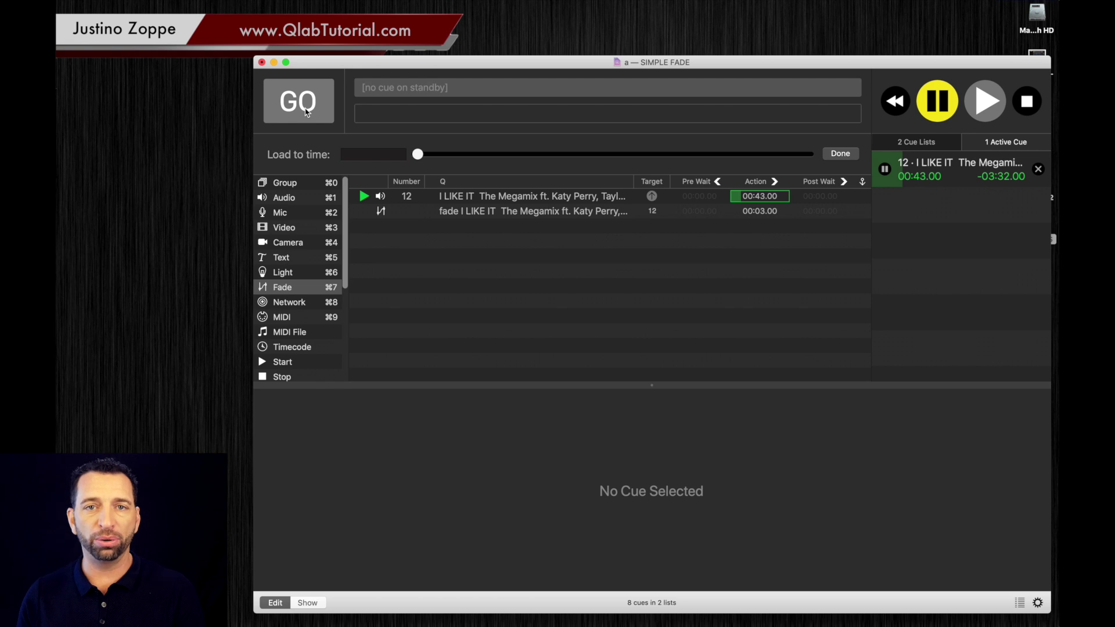
Stop playback and set the fade cue's master level back to -INF.
left_click(1038, 101)
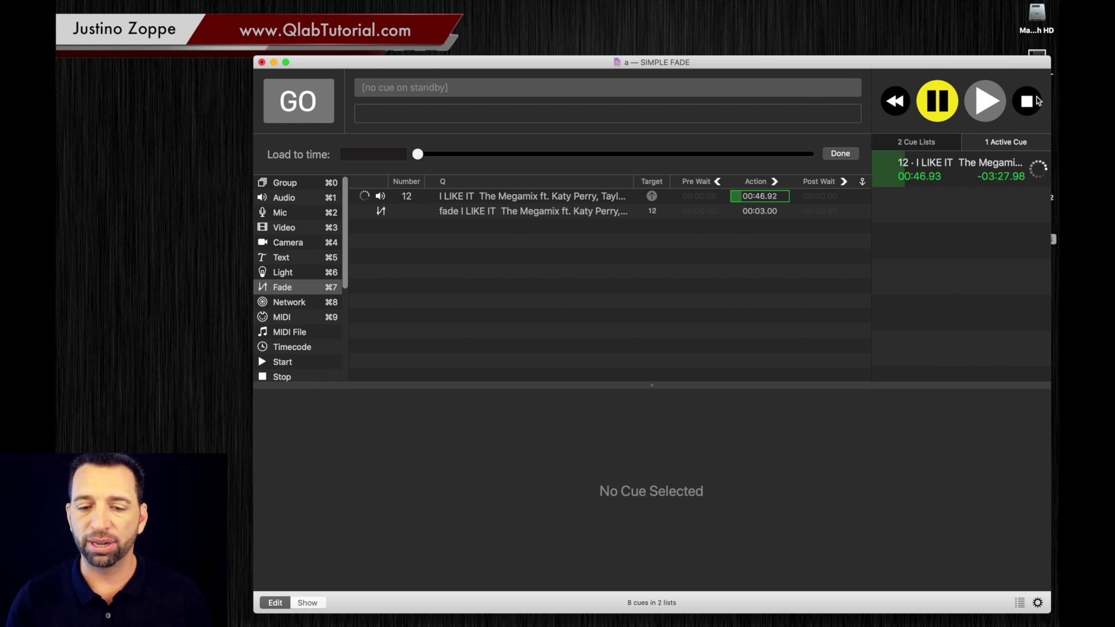
left_click(478, 216)
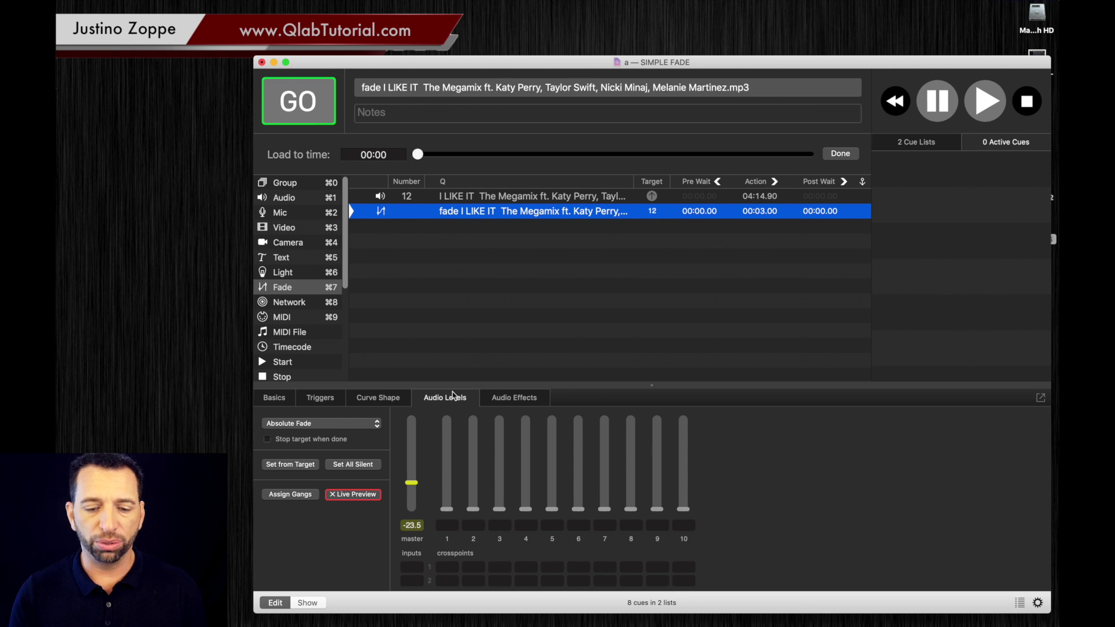
left_click_drag(412, 439, 414, 522)
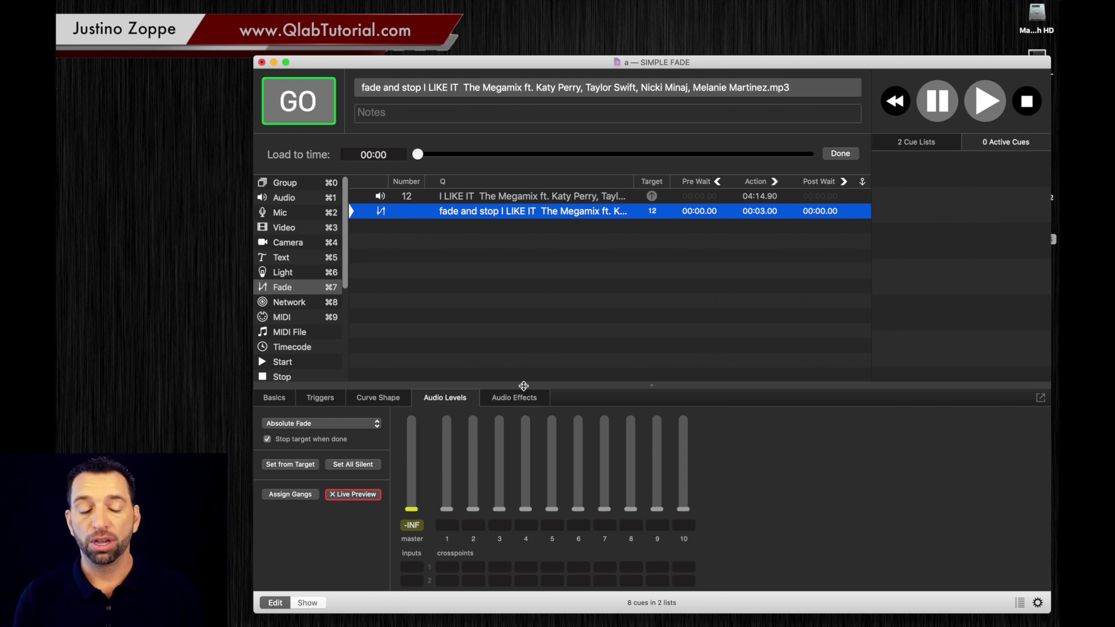
left_click(474, 199)
Play audio cue 12, then fire the fade-and-stop cue to silence and stop it.
key("space")
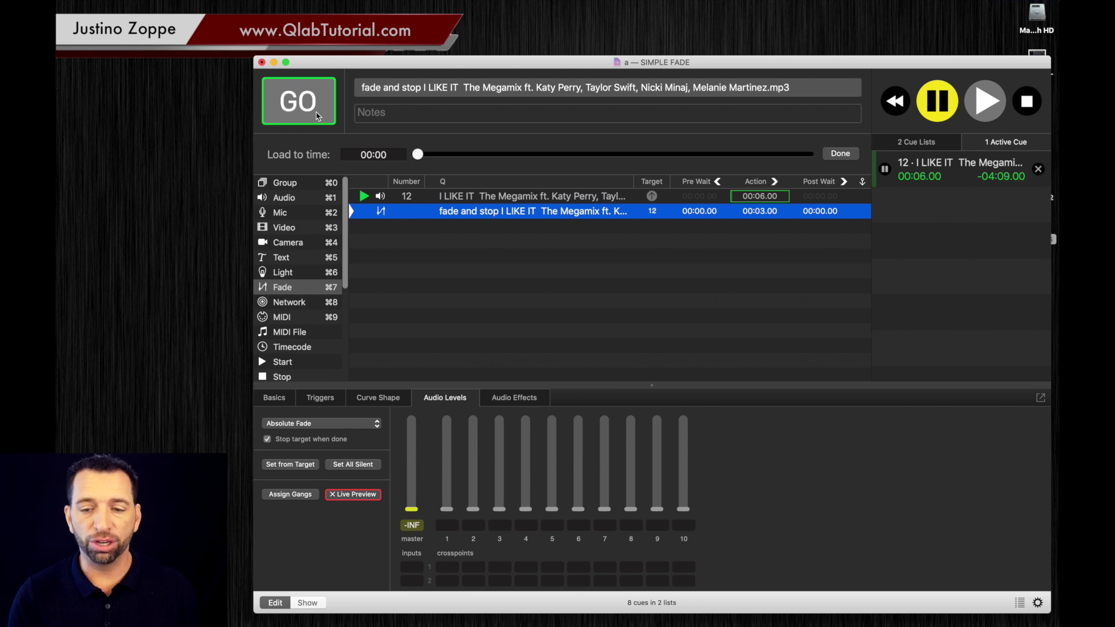
left_click(318, 115)
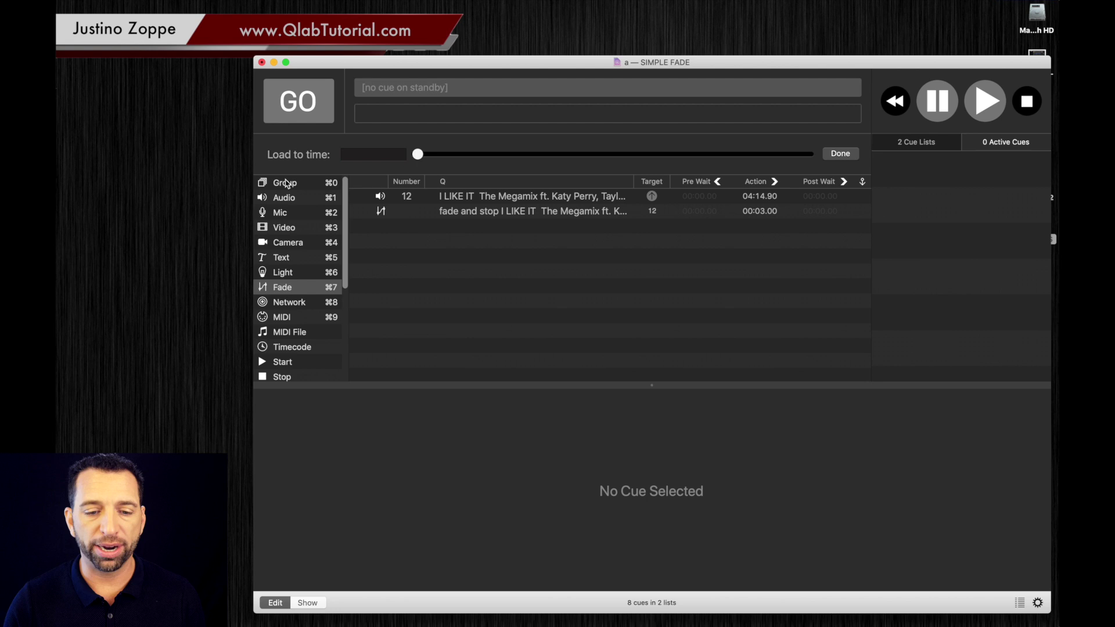
Add a Group cue and move audio cue 12 and its fade cue into it.
left_click_drag(288, 183, 473, 274)
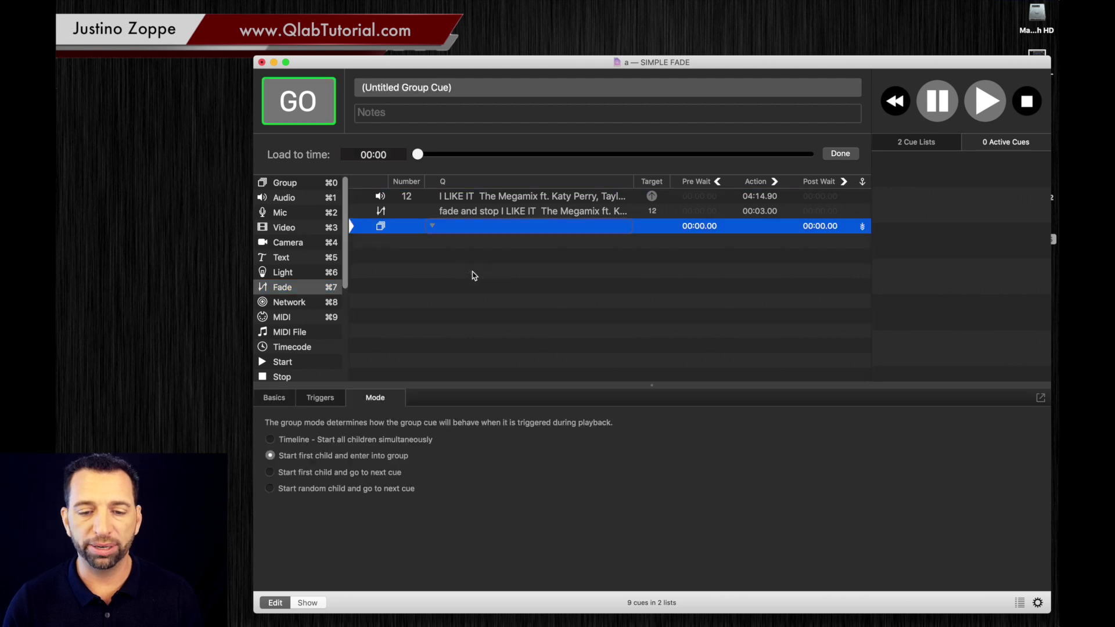
left_click(492, 197)
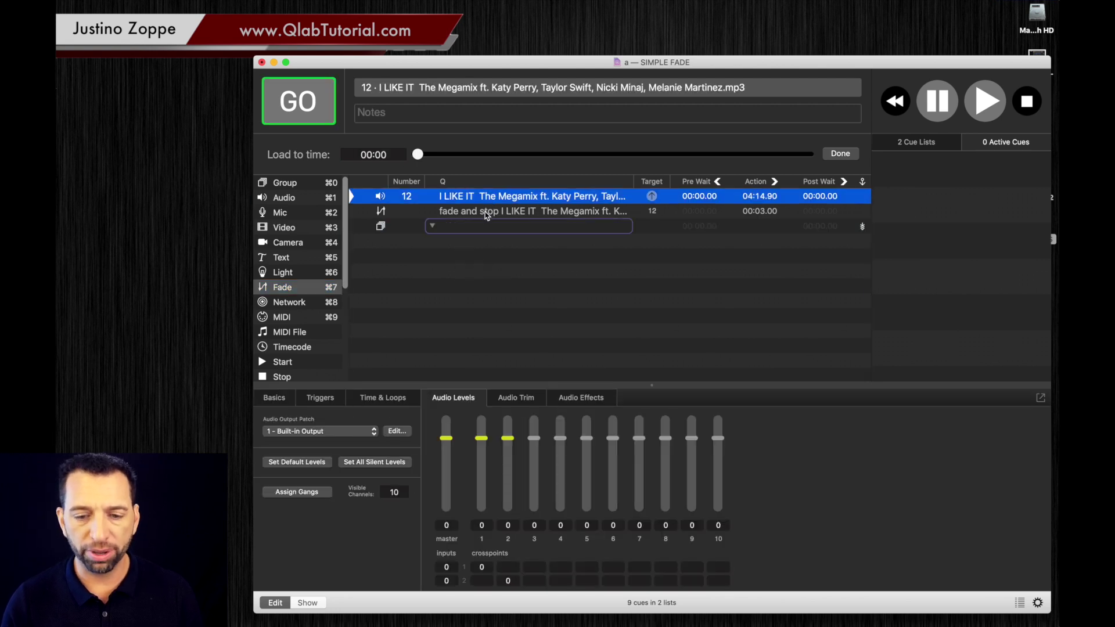
left_click(488, 214, "shift")
left_click_drag(475, 208, 469, 234)
Name the group ENTRANCE THEME and set it to start all children simultaneously.
left_click(481, 200)
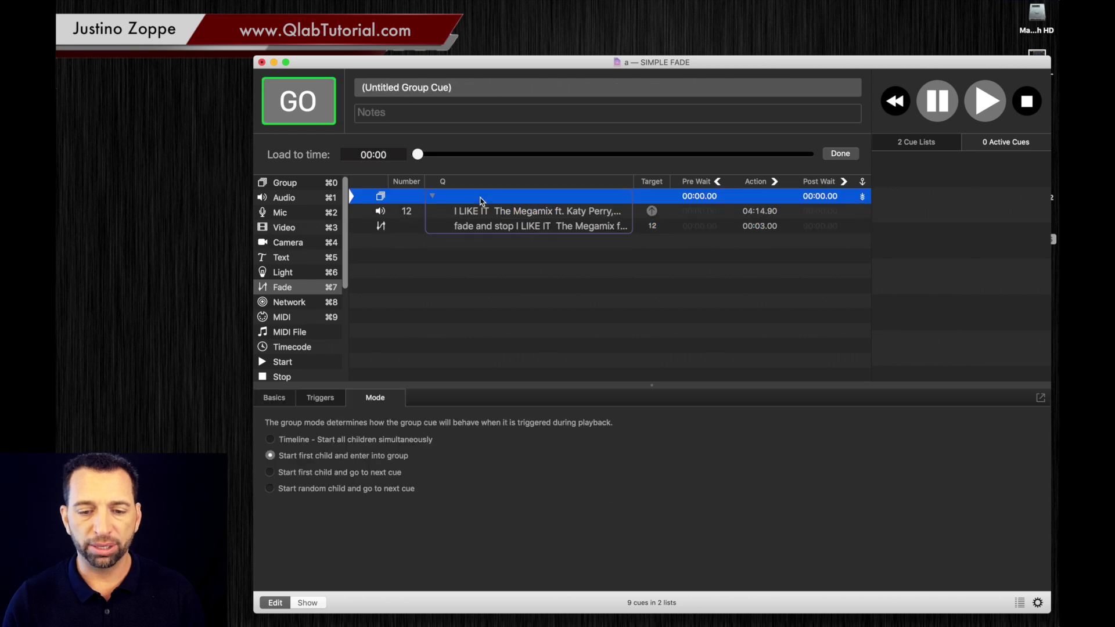
left_click(481, 199)
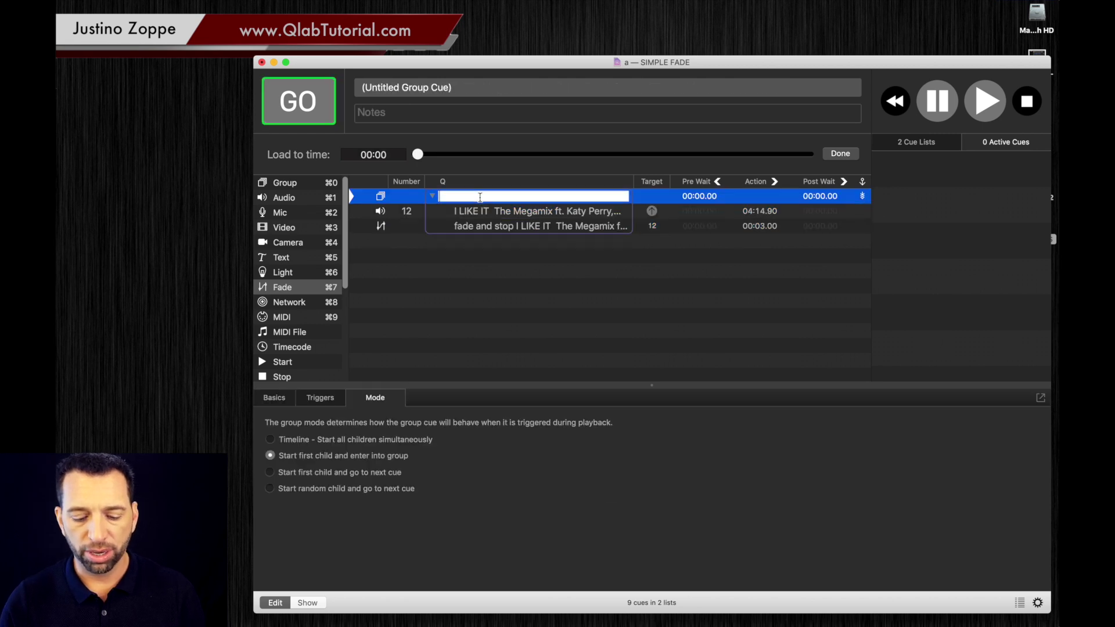
type("ENTRANCE THEME")
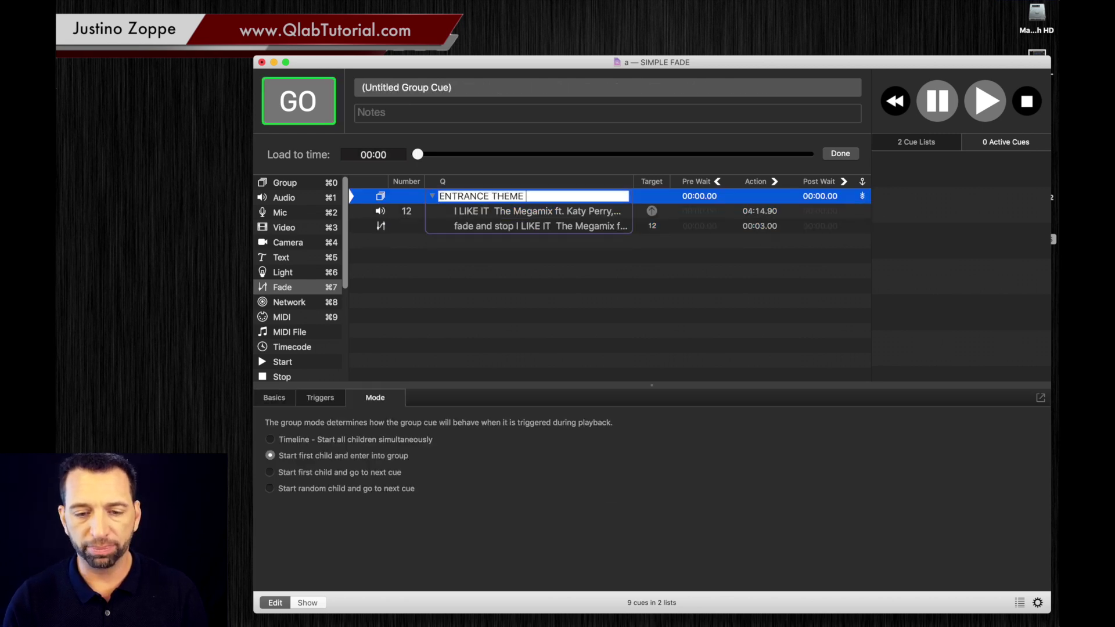
key("Return")
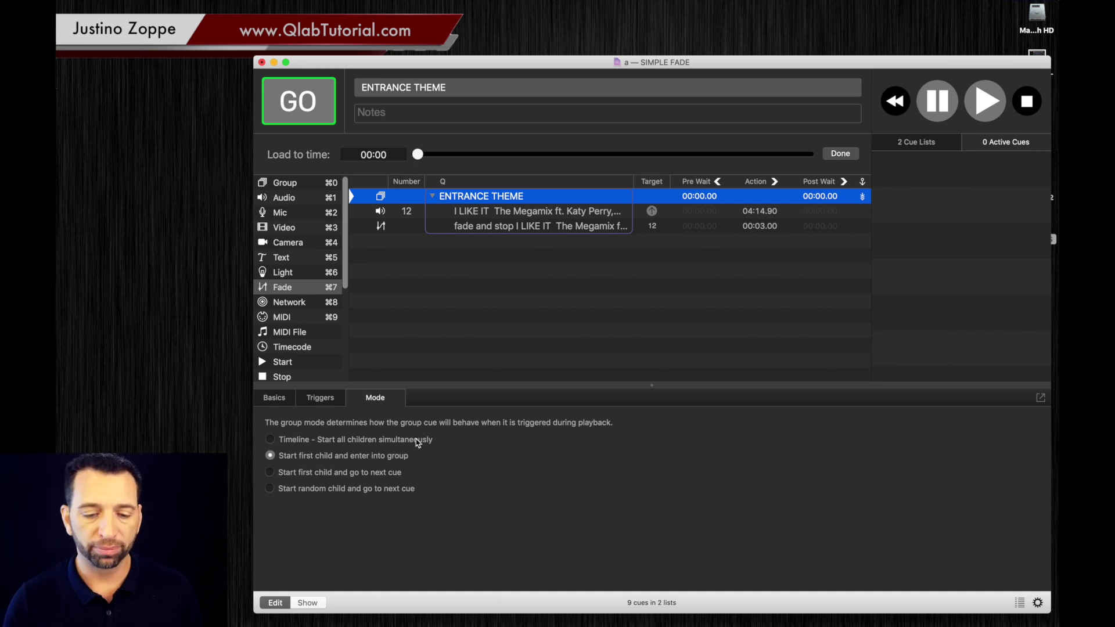
left_click(270, 439)
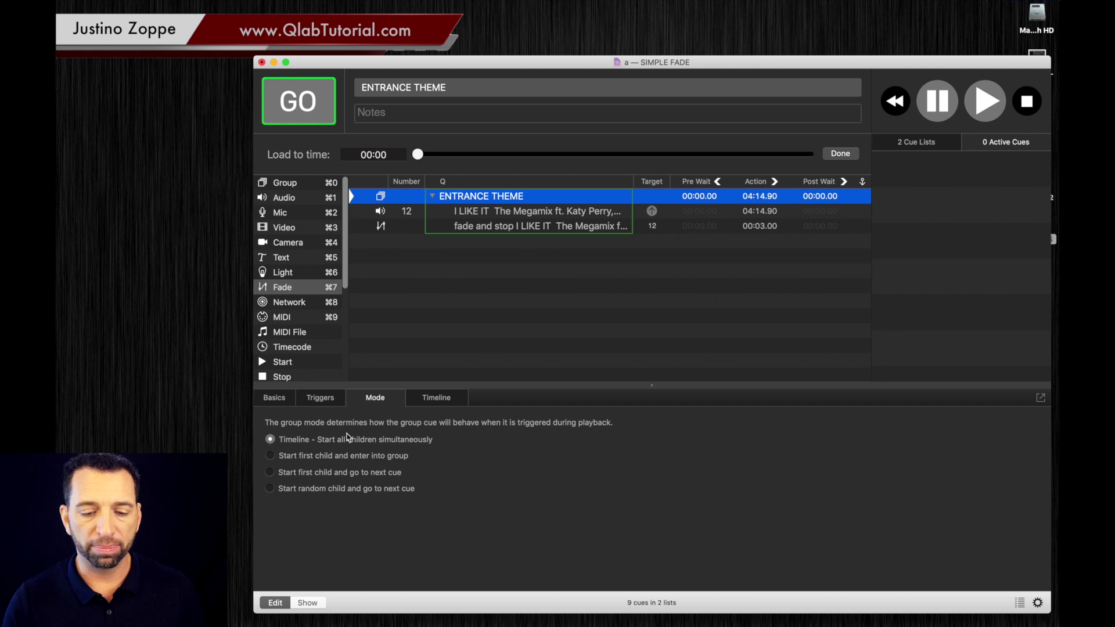
left_click(464, 196, "super")
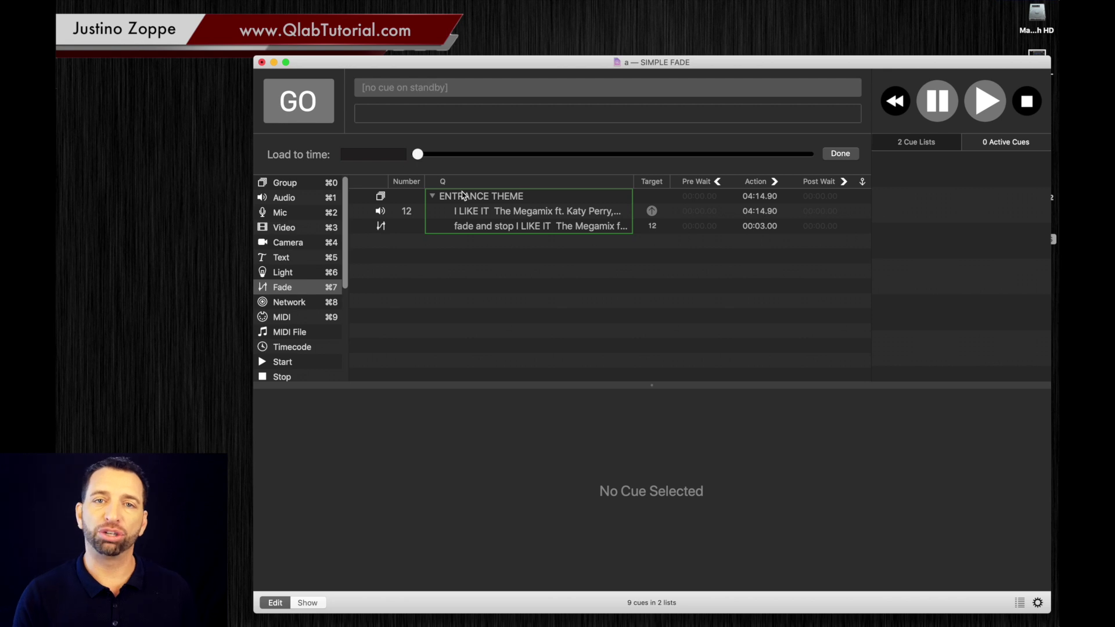
Set the fade cue's master level to 0 and untick Stop target when done.
left_click(486, 227)
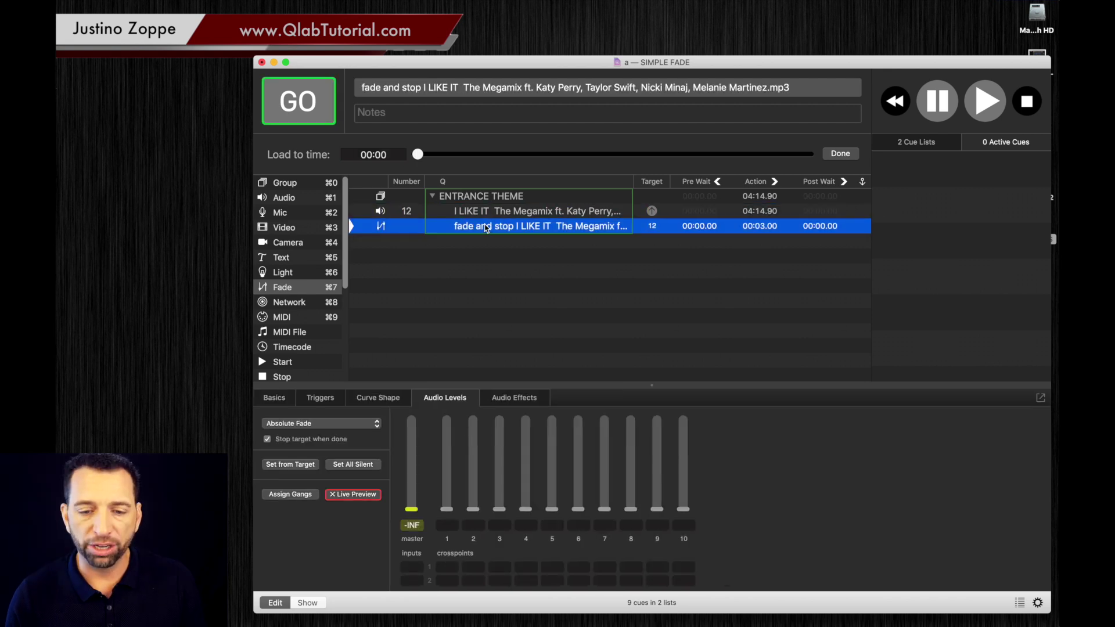
left_click(414, 494)
left_click_drag(414, 495, 413, 440)
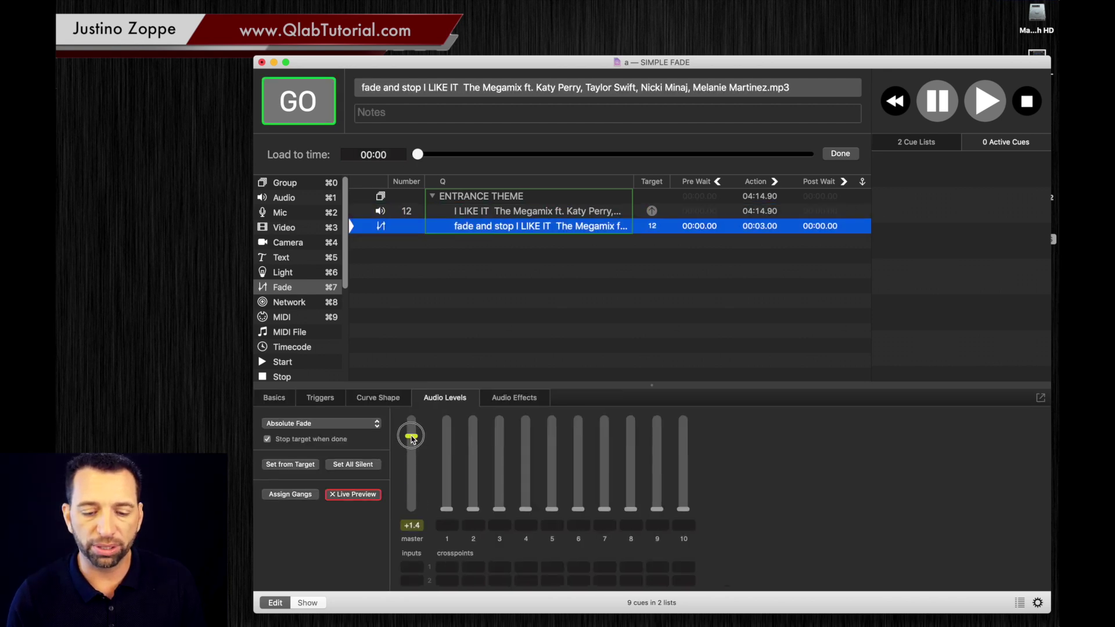
left_click(412, 526)
type("0")
key("Return")
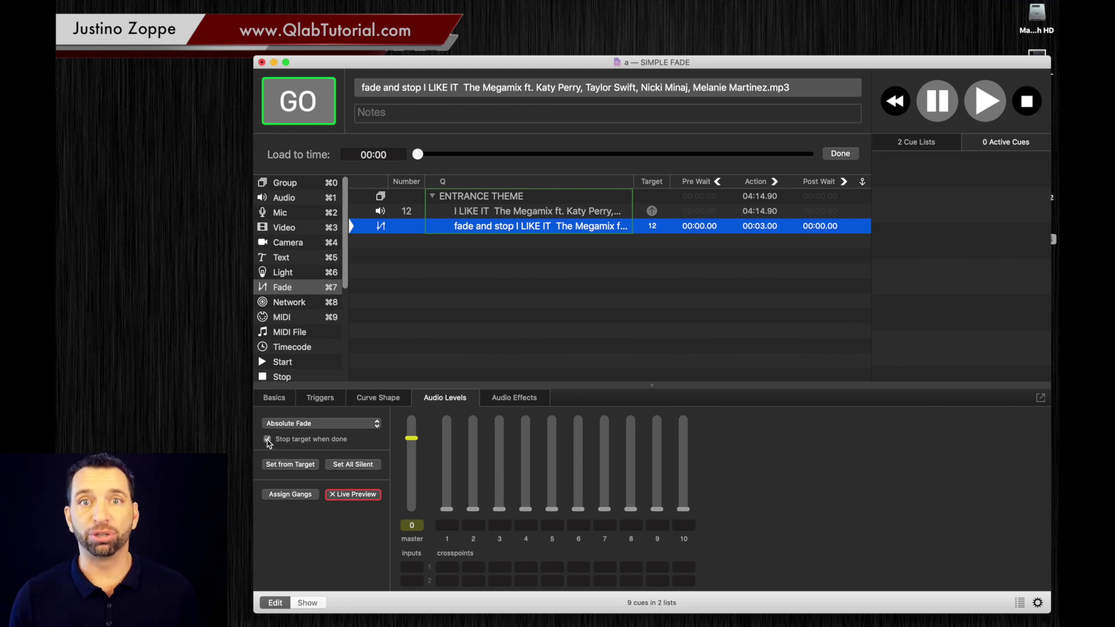
left_click(268, 440)
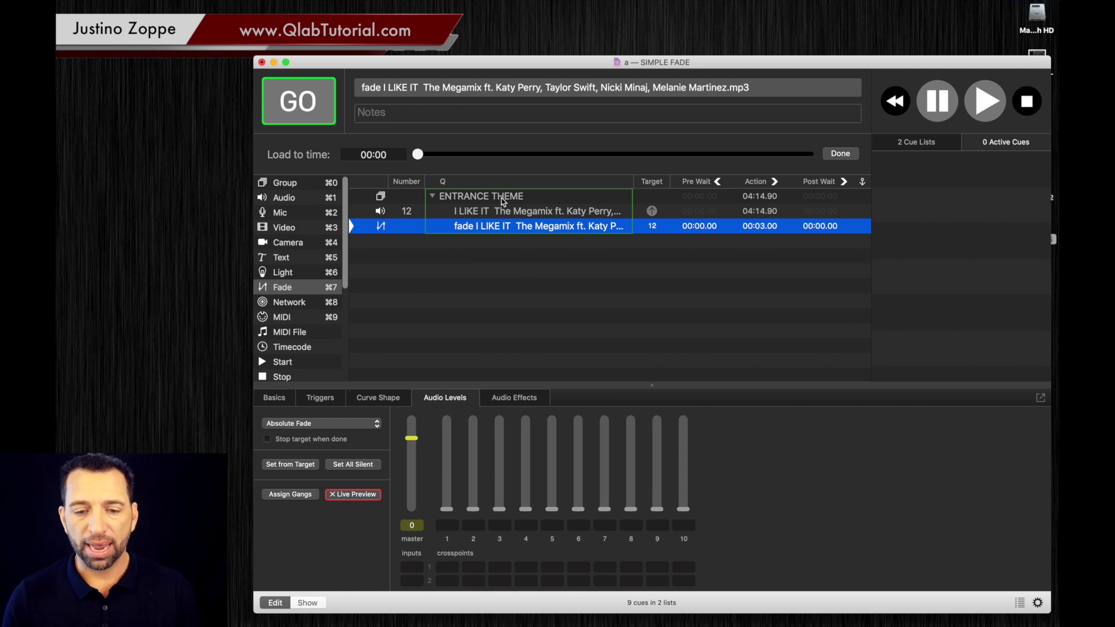
Pull audio cue 12's master fader fully down so it starts silent.
left_click(491, 215)
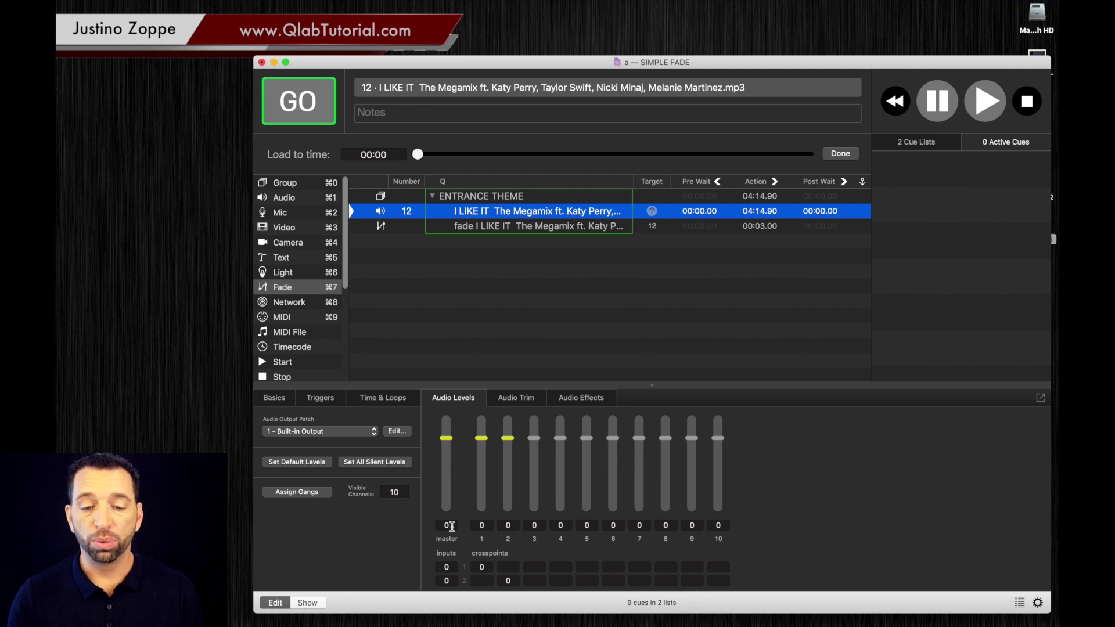
left_click(447, 438)
left_click_drag(447, 440, 450, 537)
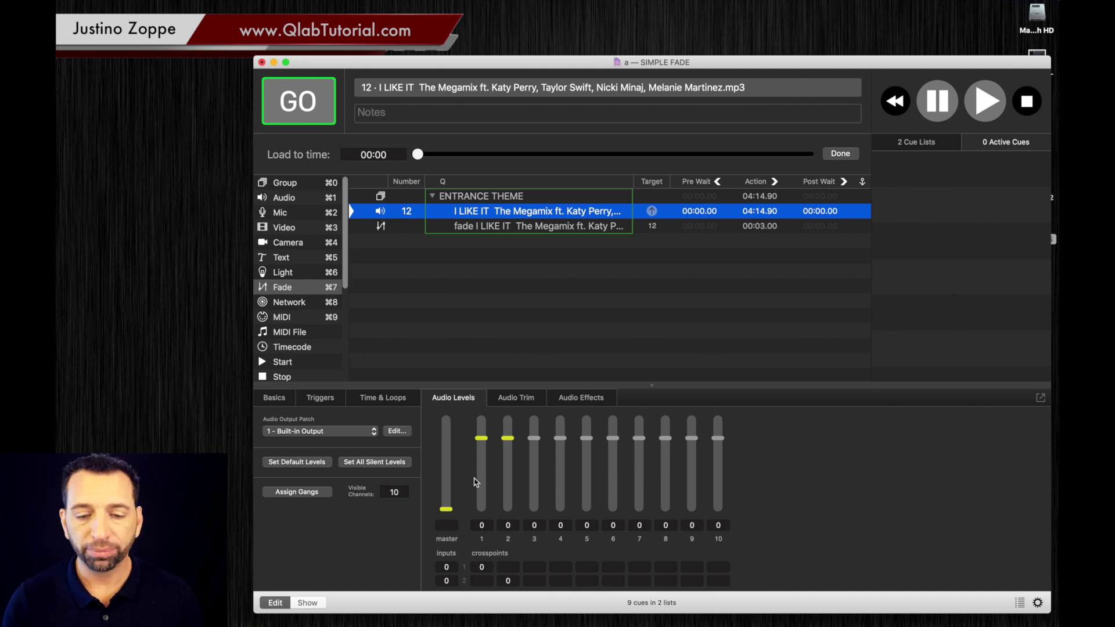
left_click(485, 292)
left_click(486, 200)
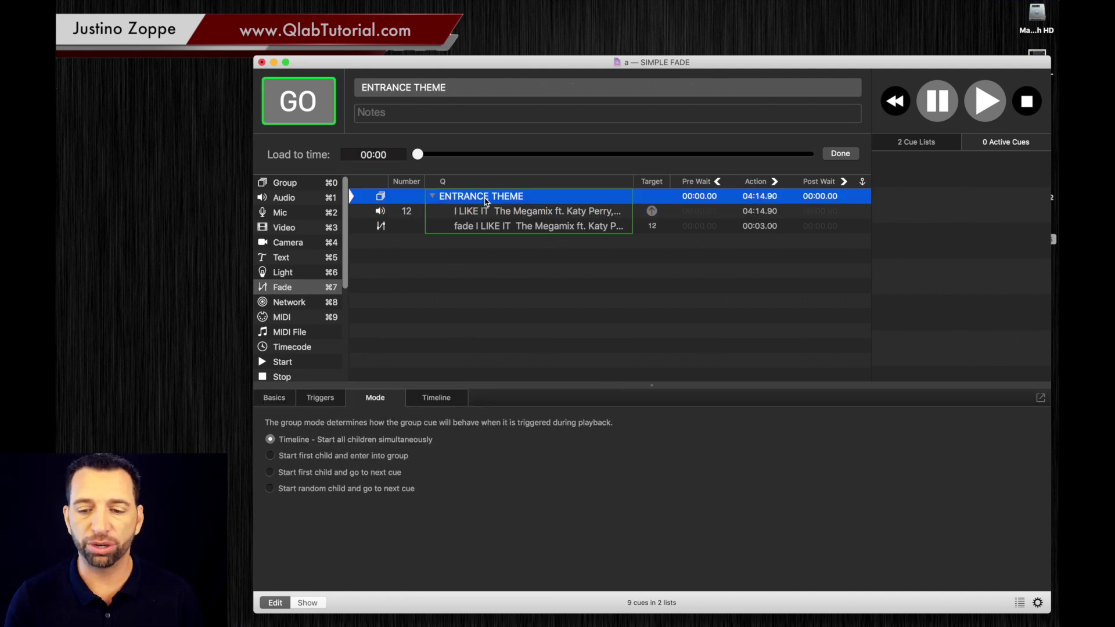
key("space")
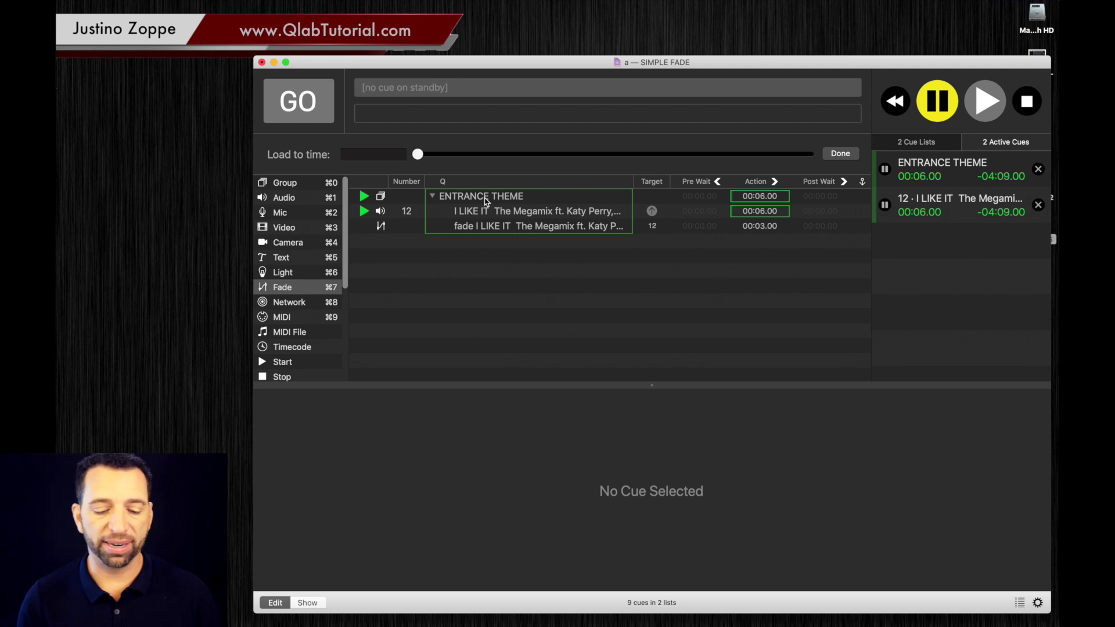
left_click(1038, 169)
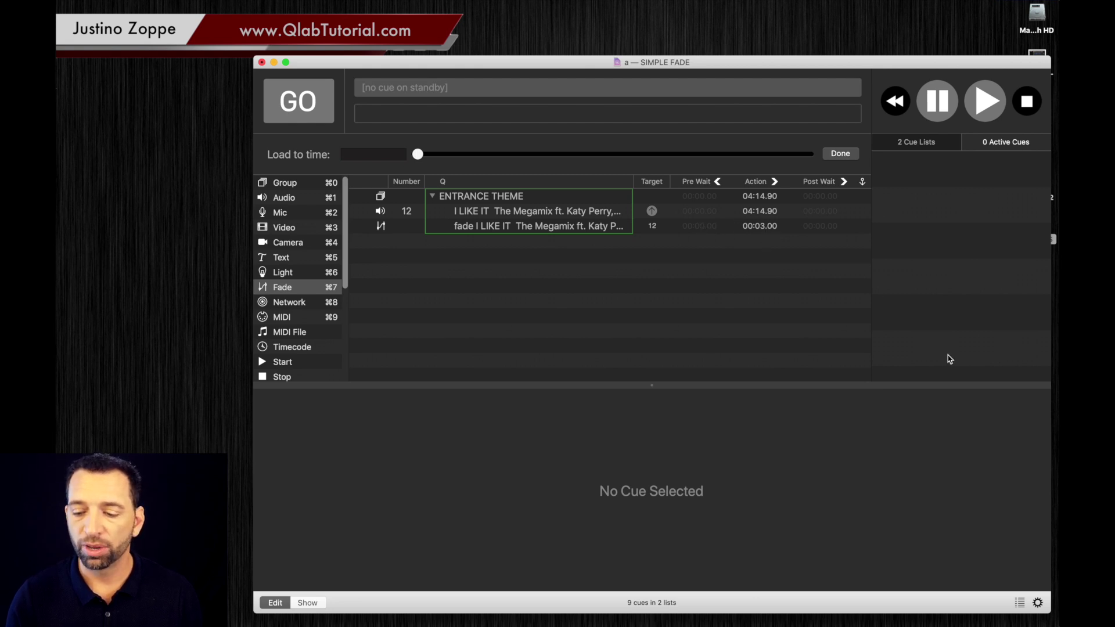
Set the workspace's cue row display size to Large.
left_click(1038, 603)
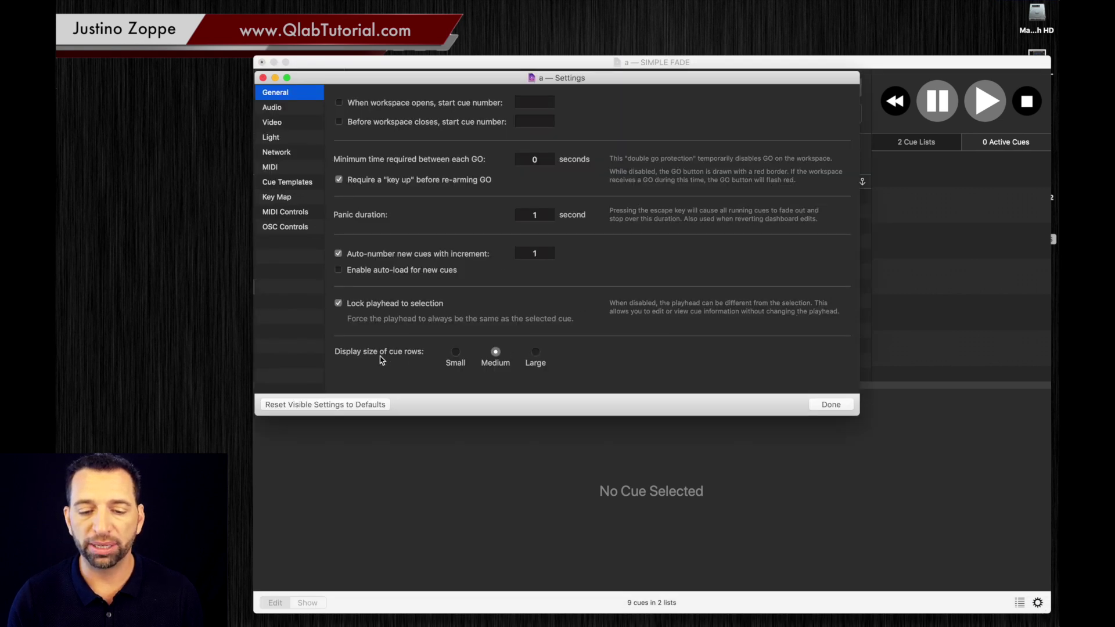
left_click(536, 353)
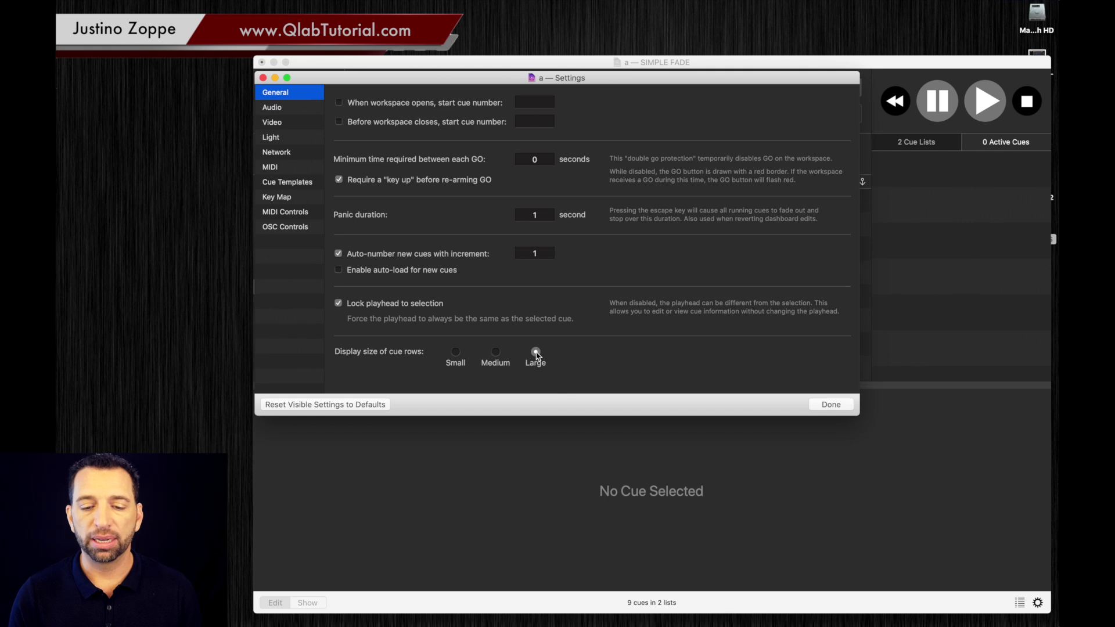
left_click(831, 405)
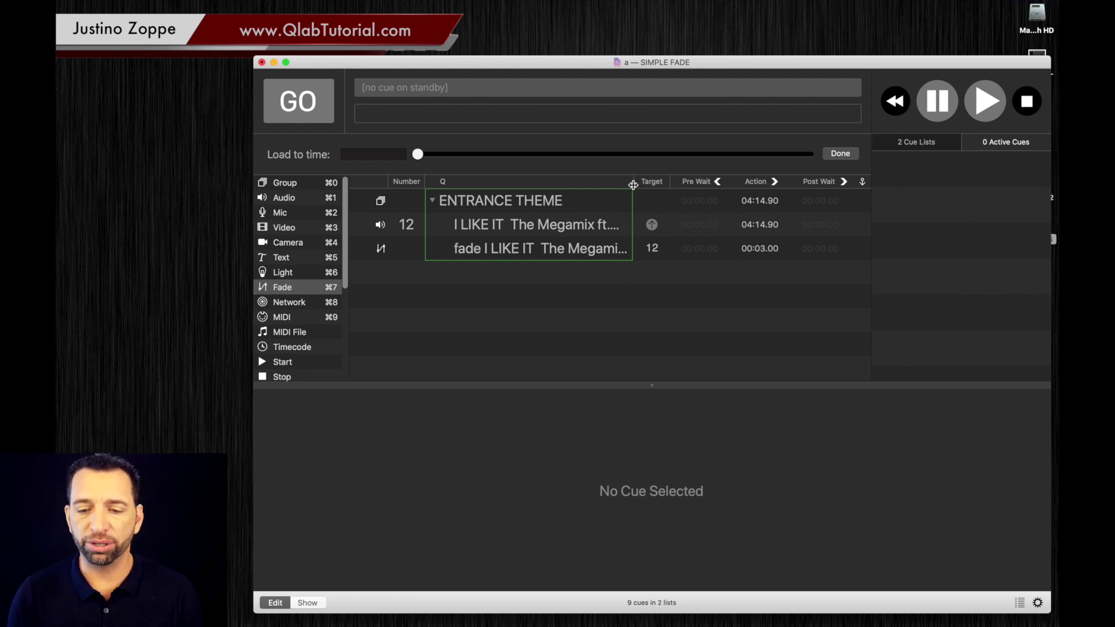
Widen the cue name column and select the fade cue inside ENTRANCE THEME.
left_click_drag(633, 183, 680, 182)
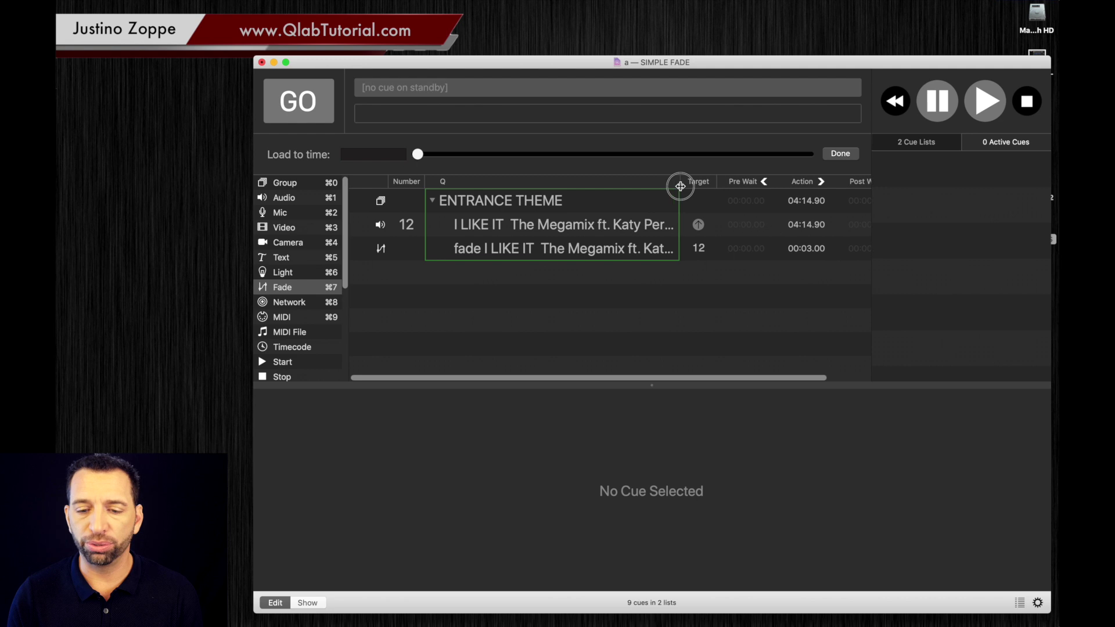
left_click(512, 233)
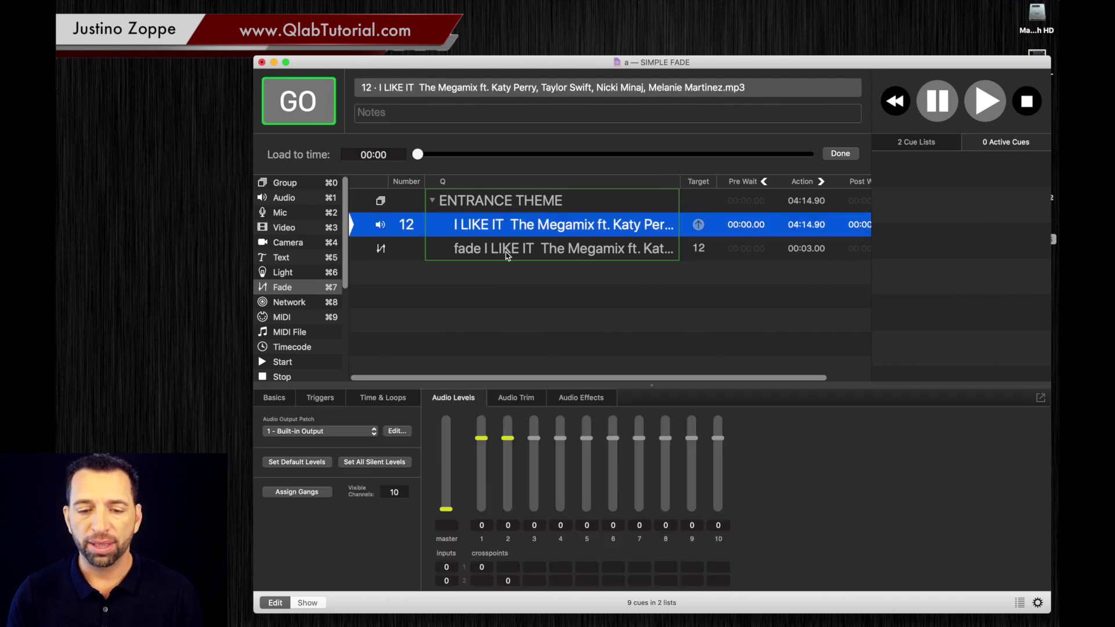
left_click(507, 253)
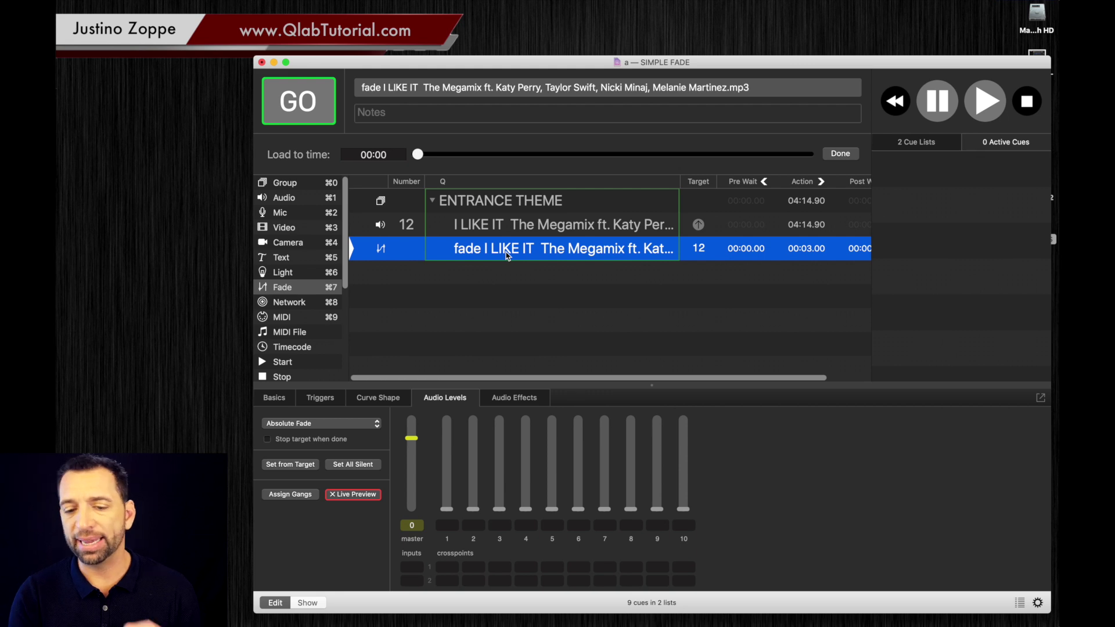
Set the fade cue's duration to 9 seconds, then select the ENTRANCE THEME group.
scroll(755, 253, "right", 2)
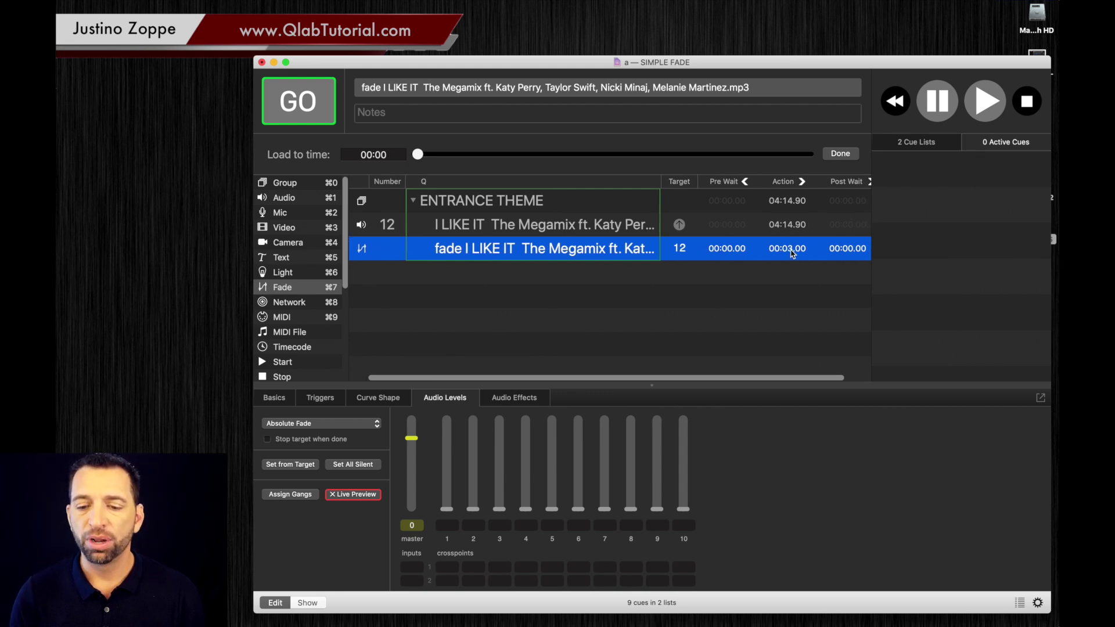
double_click(791, 250)
type("9")
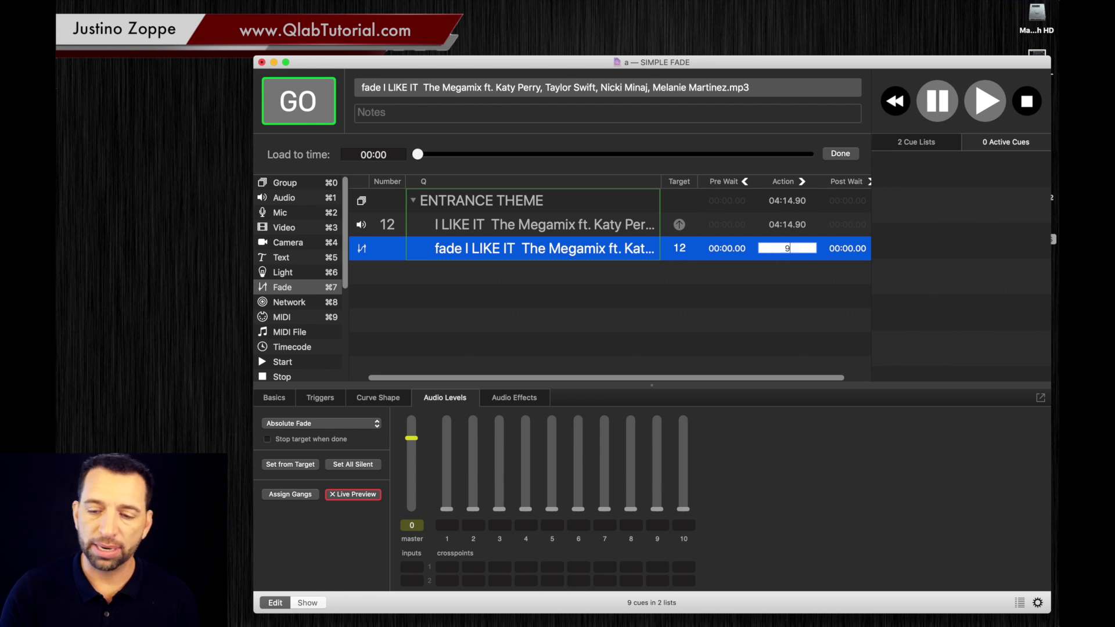
key("Return")
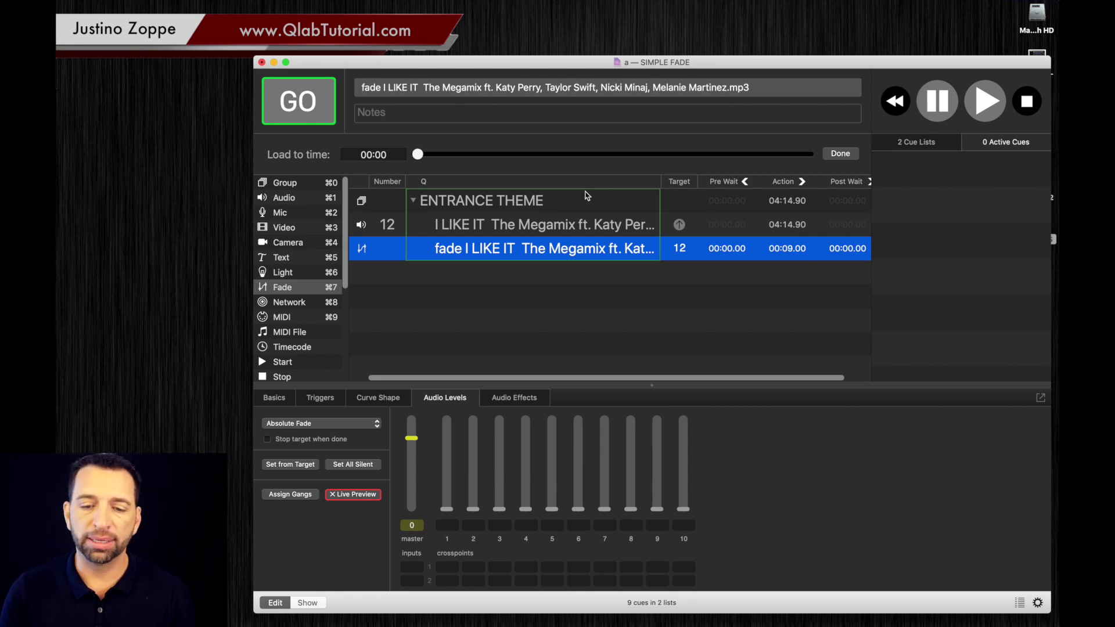
left_click(546, 207)
key("space")
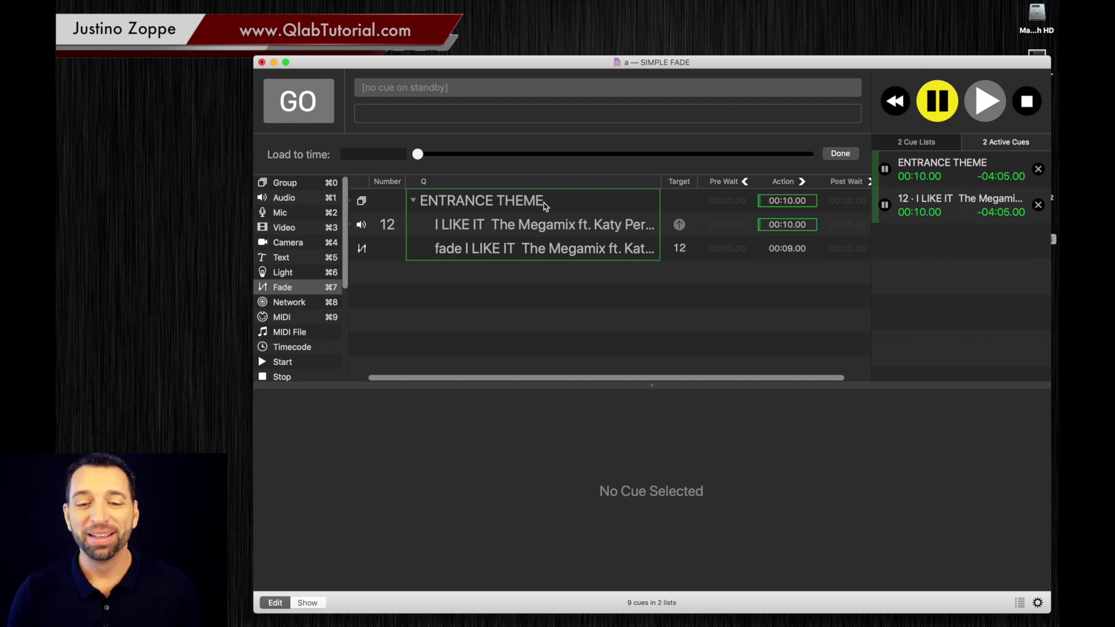
left_click(1026, 104)
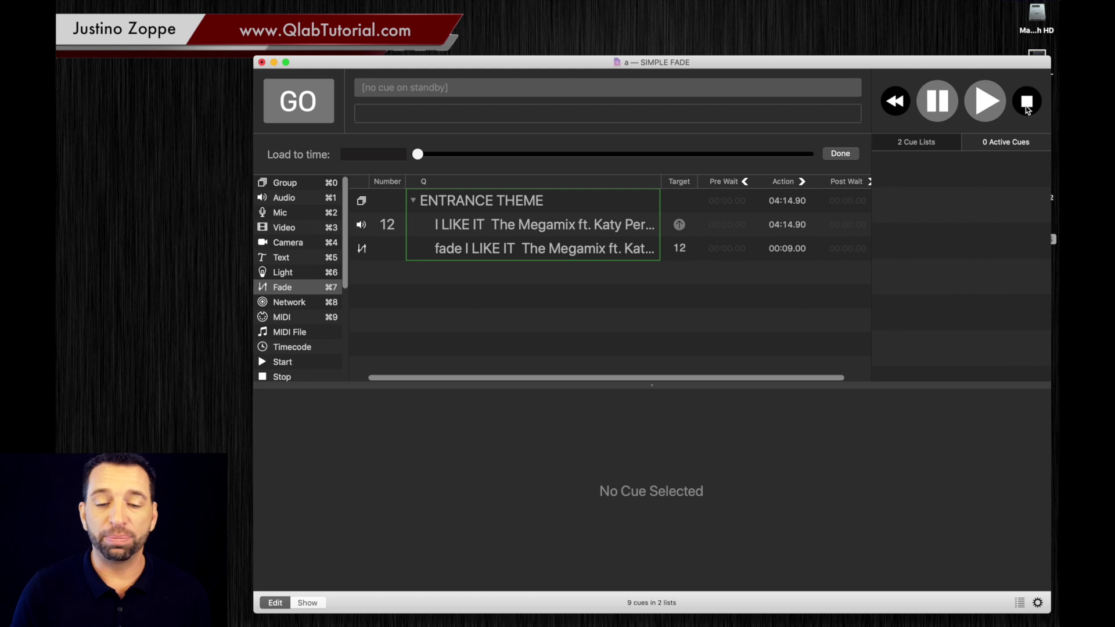